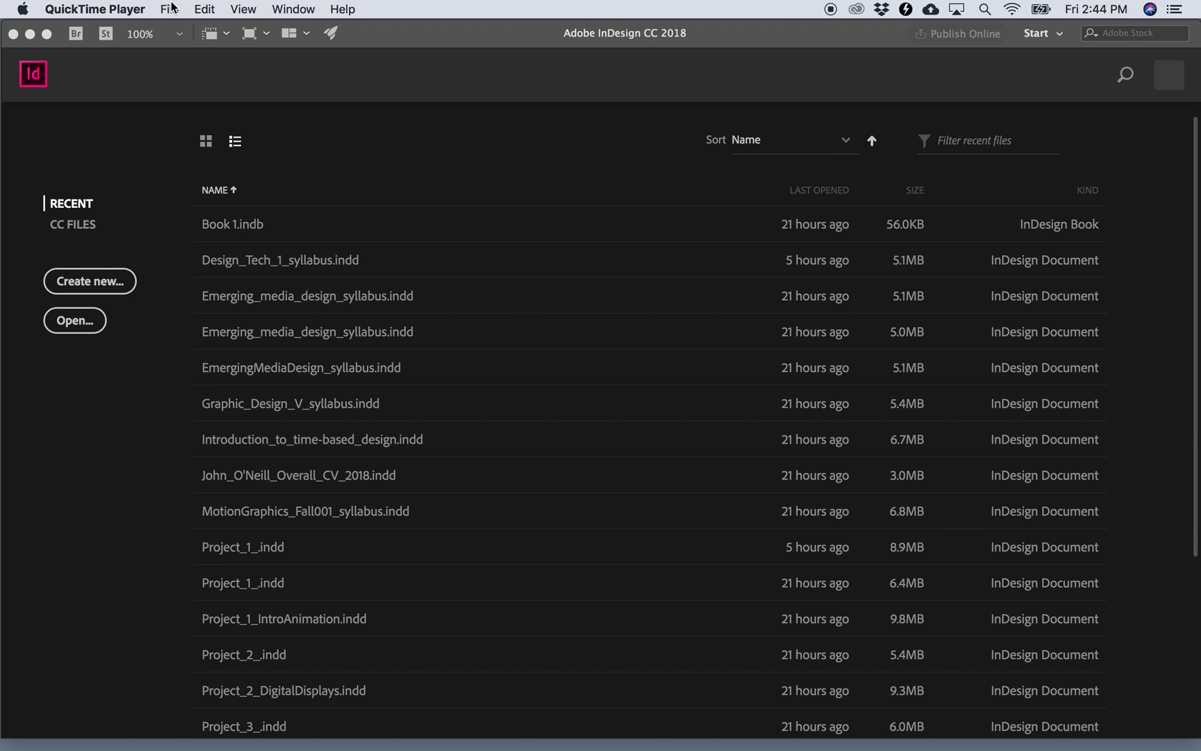
Step: Switch to InDesign and start setting up a new document
left_click(147, 161)
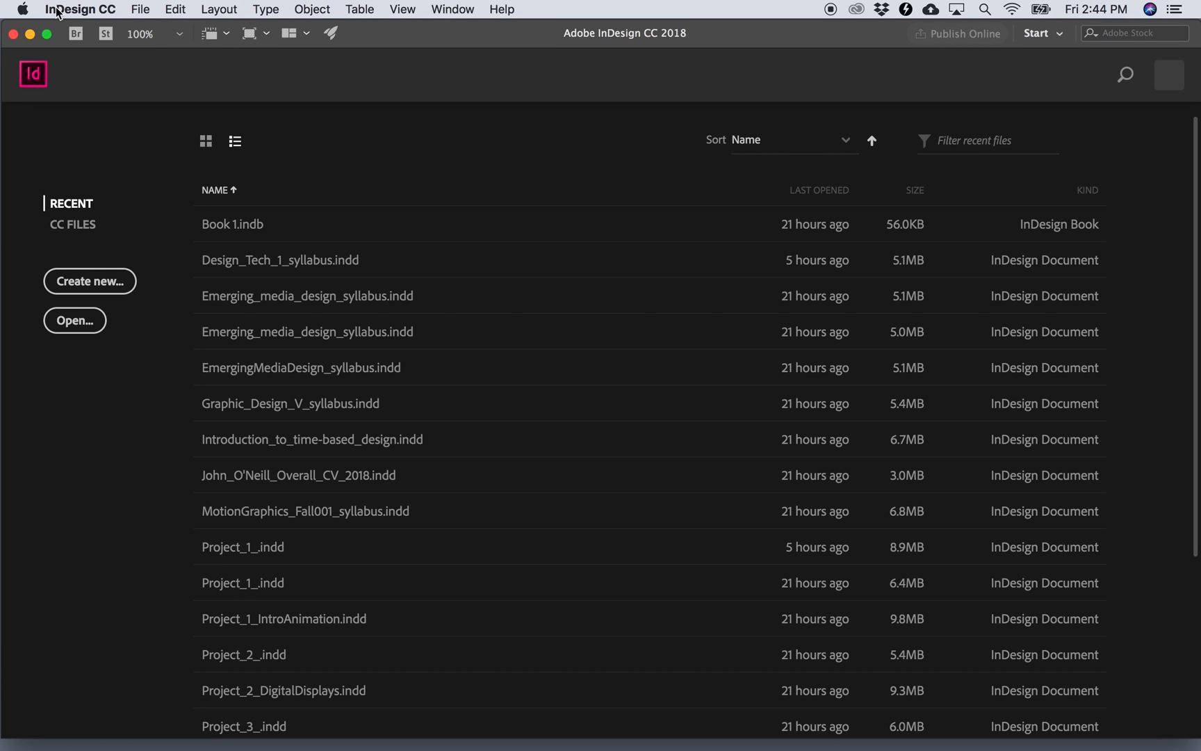
left_click(141, 8)
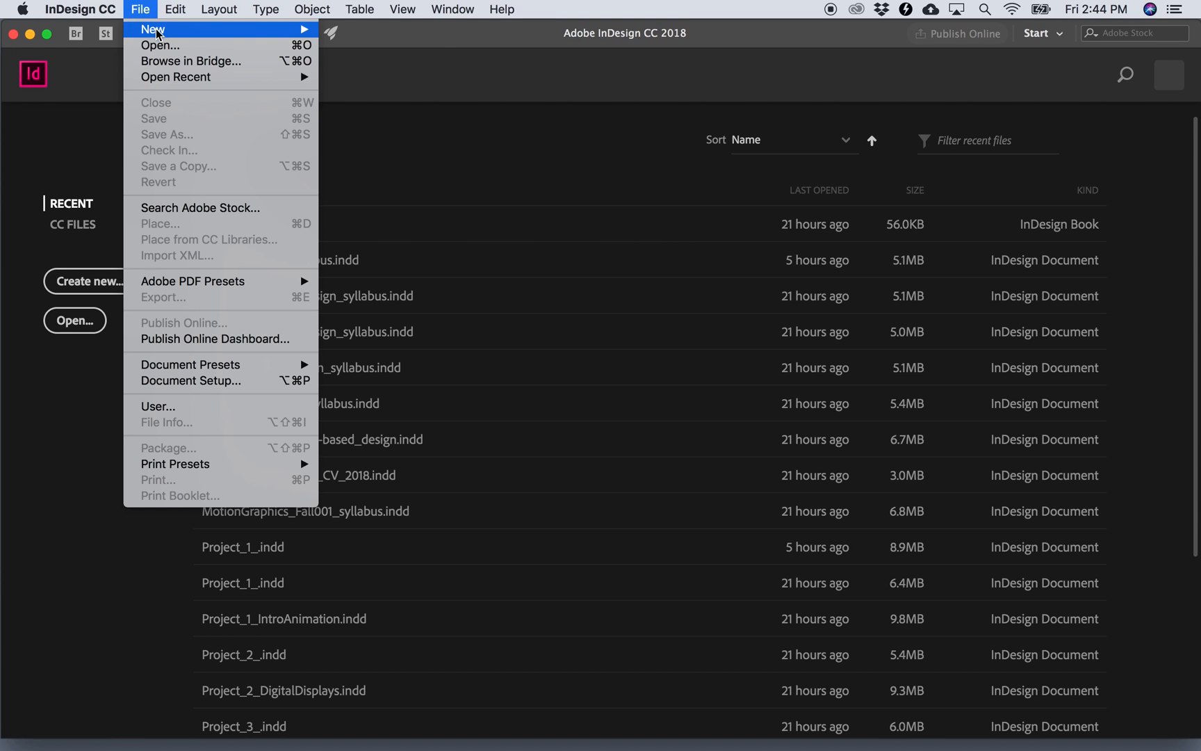
mouse_move(159, 32)
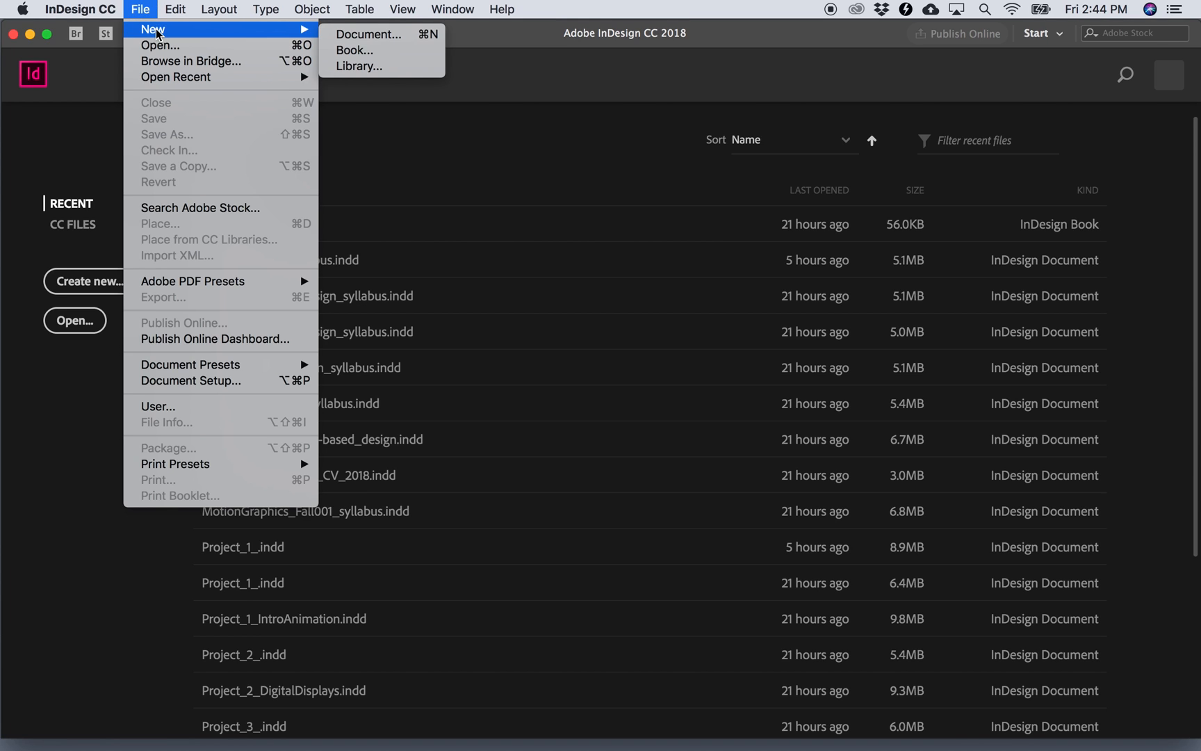
left_click(352, 37)
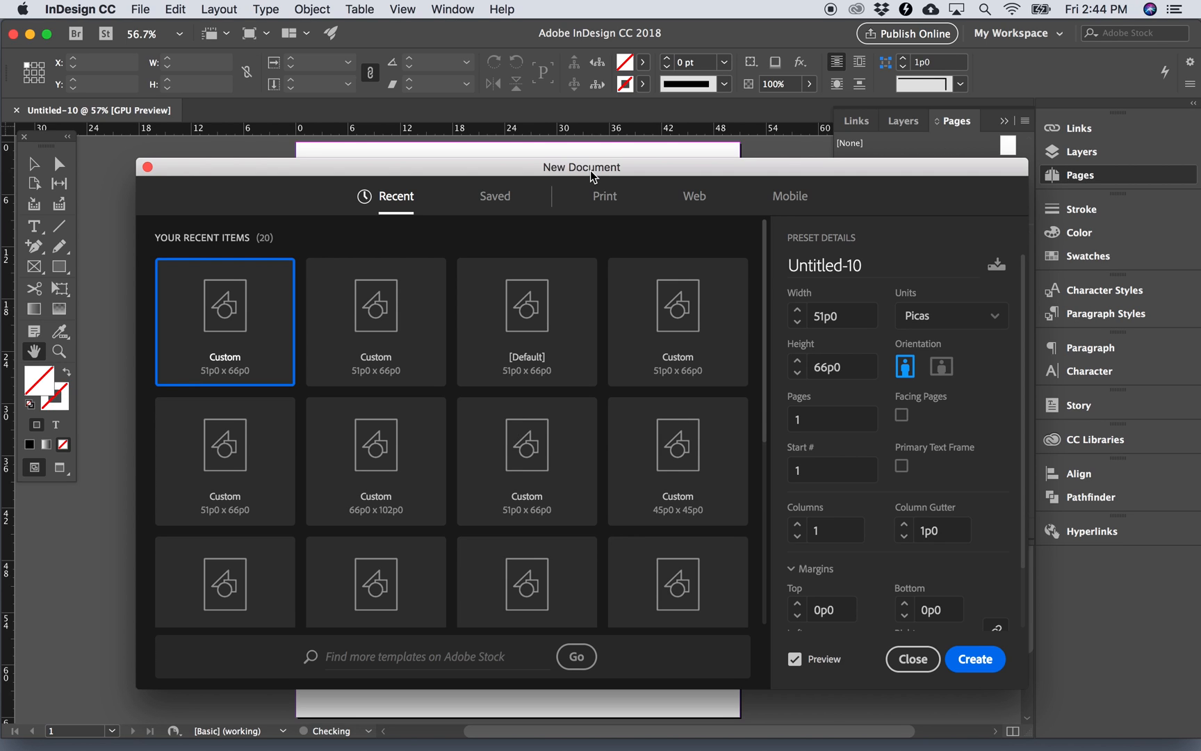
left_click(140, 10)
mouse_move(143, 27)
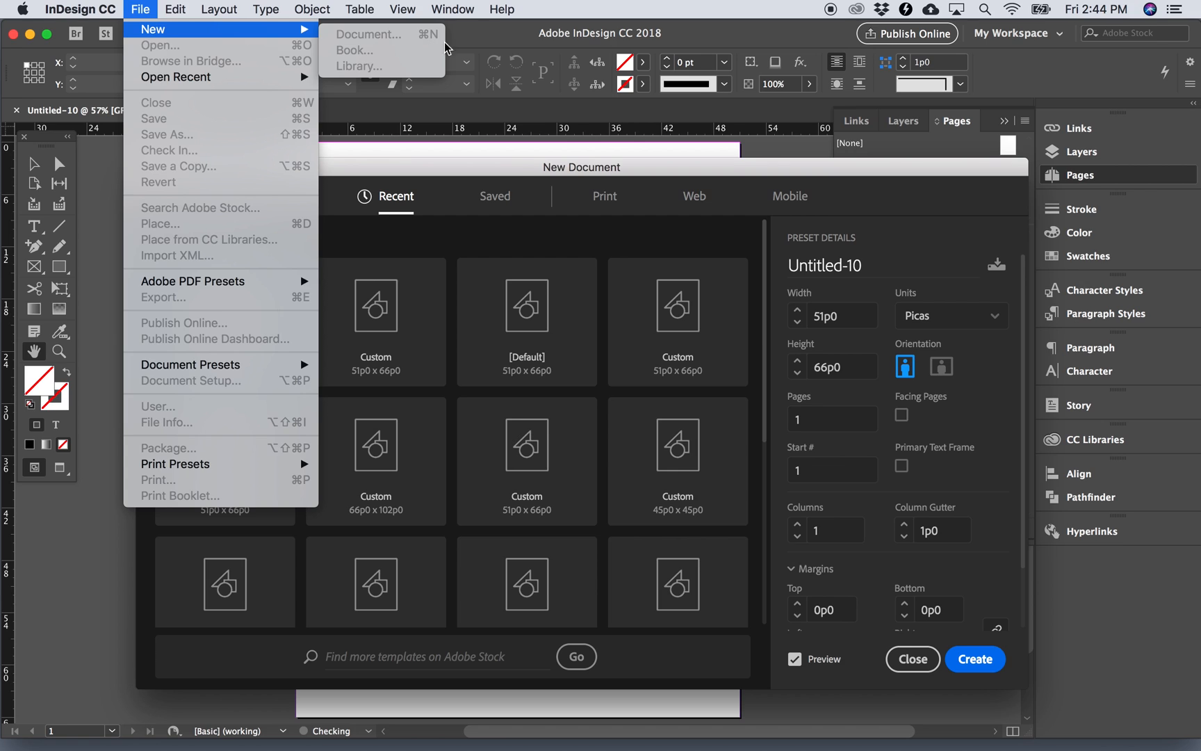
left_click(505, 174)
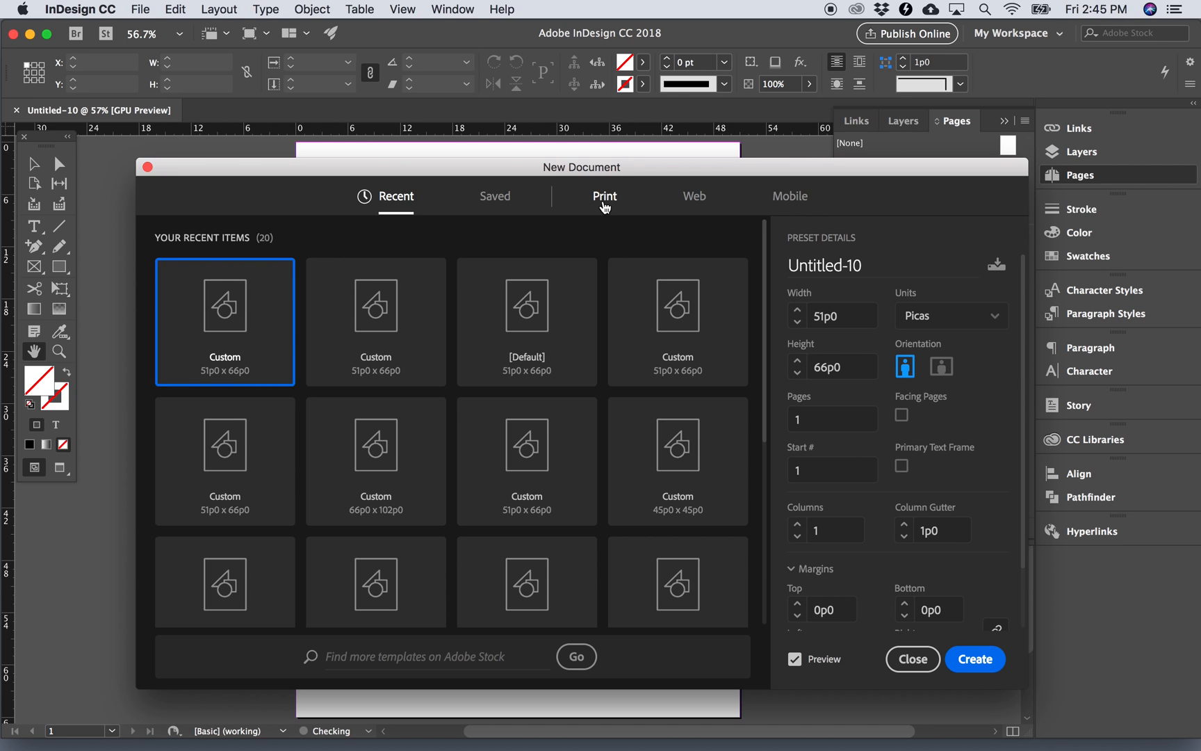
Step: Create a Letter print document in portrait orientation without facing pages, with all margins set to 0p0
left_click(605, 197)
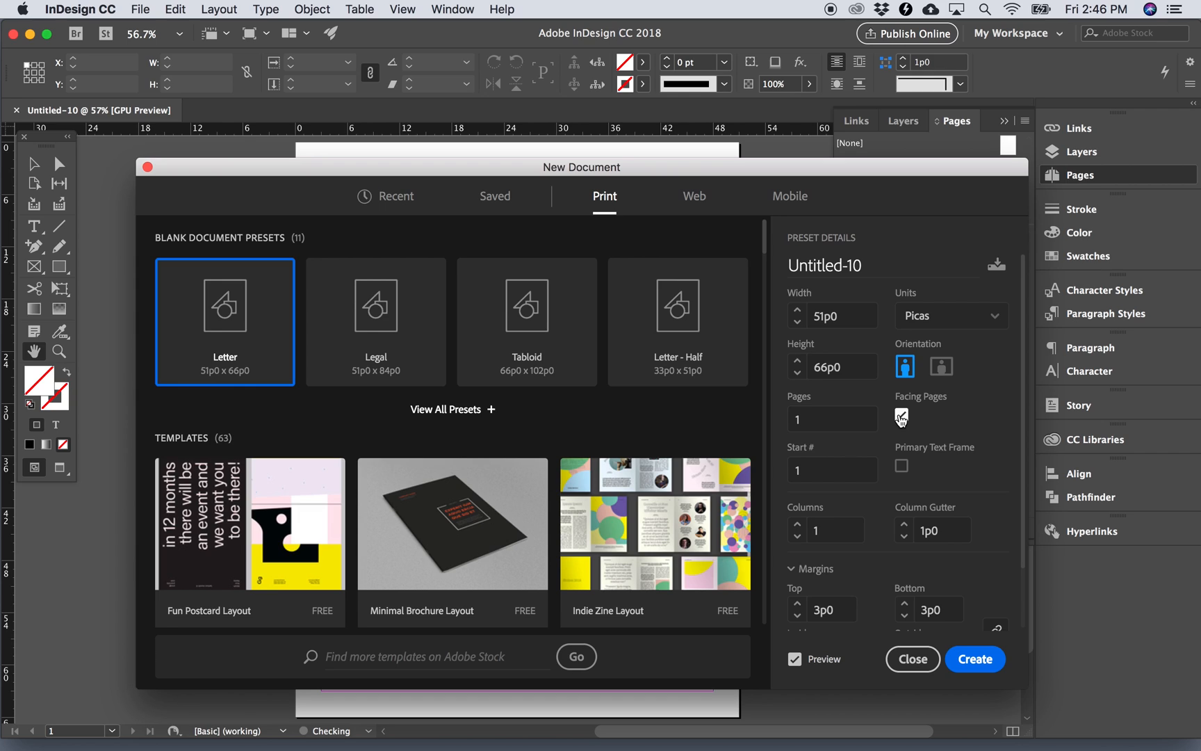
left_click(901, 417)
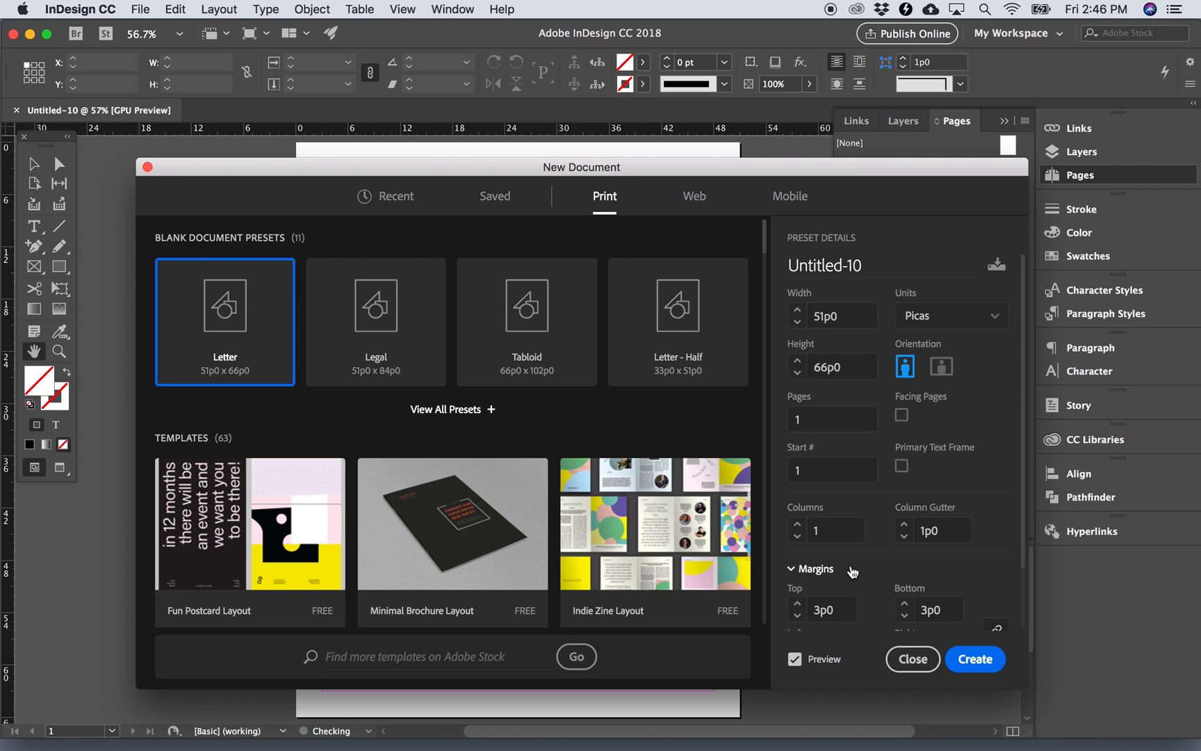
left_click(822, 610)
type("0p0")
key("Tab")
type("0p0")
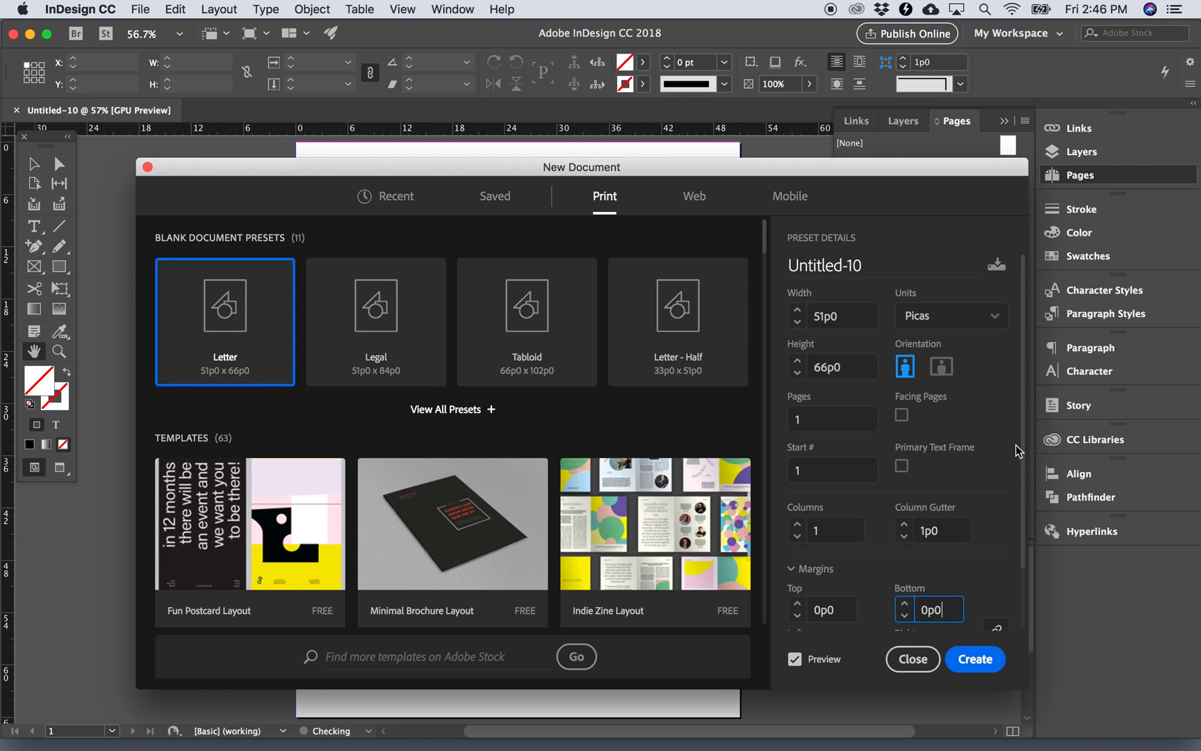
left_click_drag(1021, 441, 1005, 593)
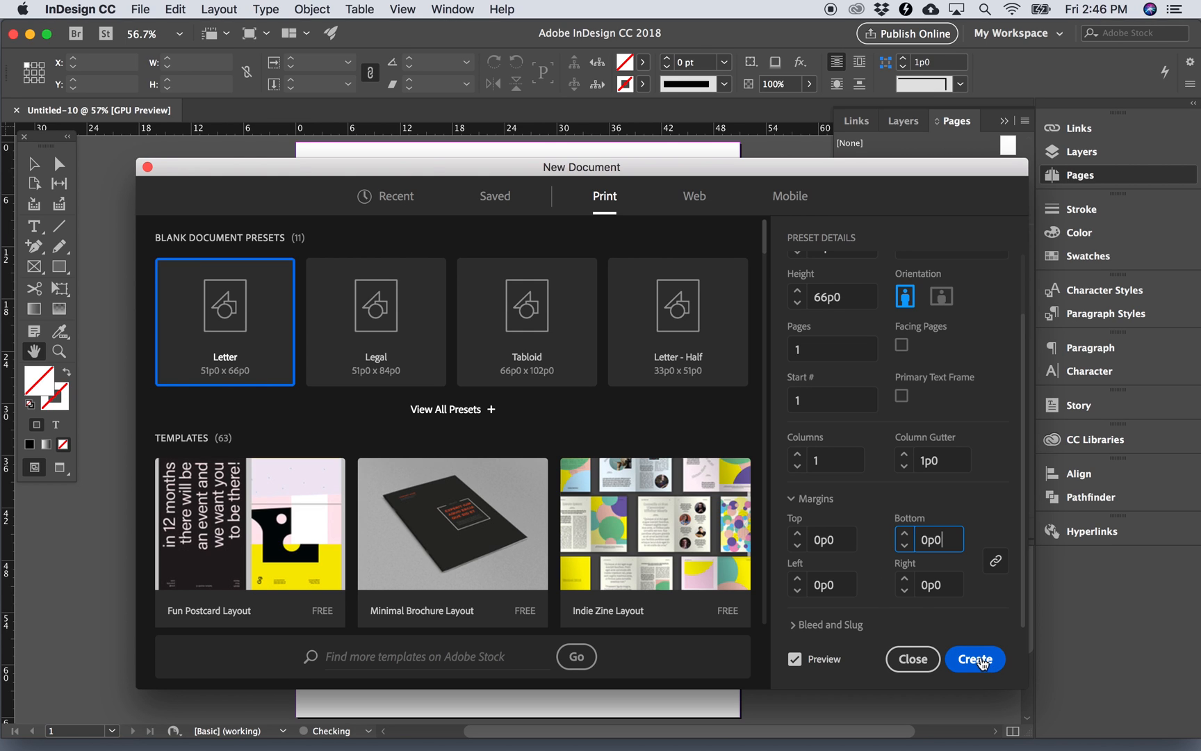
left_click(982, 663)
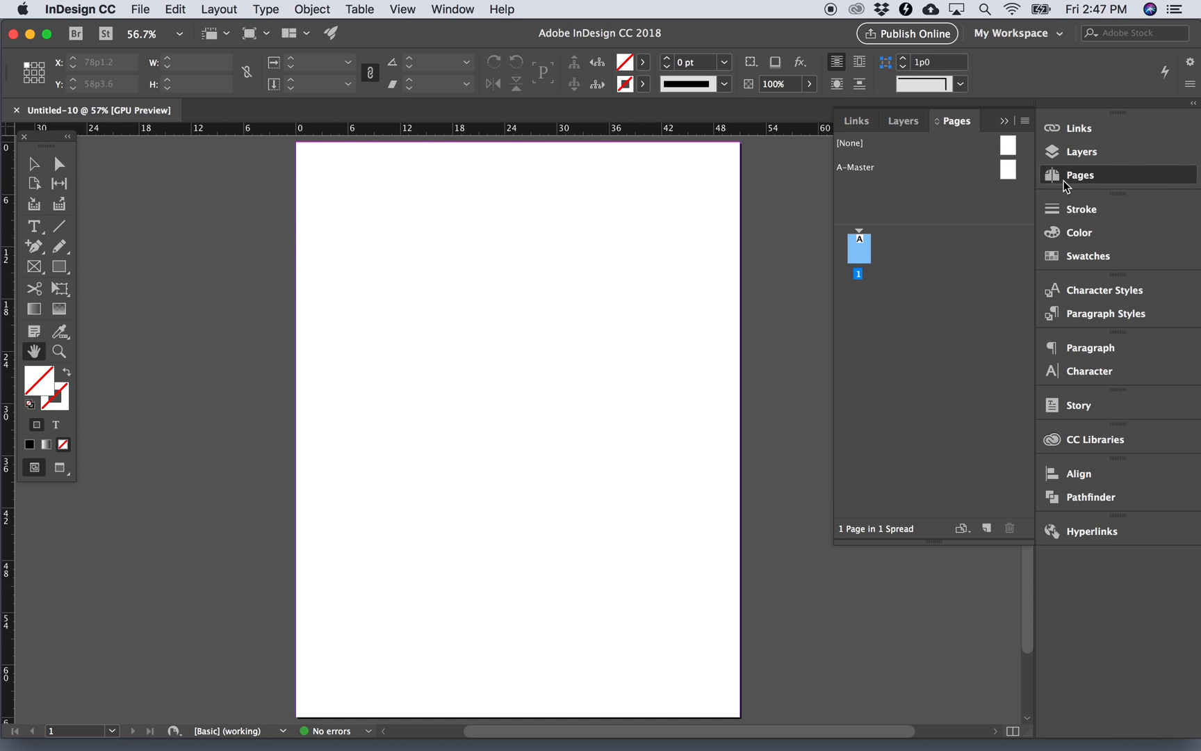
Step: Collapse the Pages panel and reopen it
left_click(1003, 120)
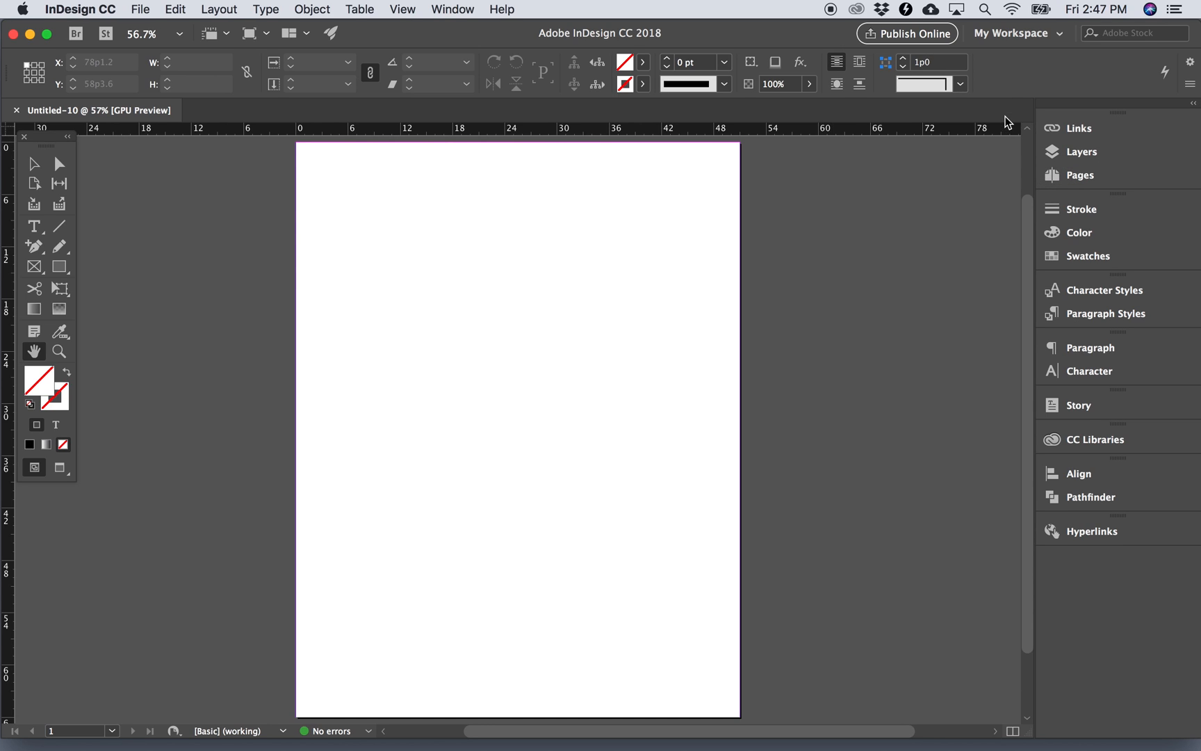
left_click(1082, 182)
left_click(1083, 182)
left_click(1082, 181)
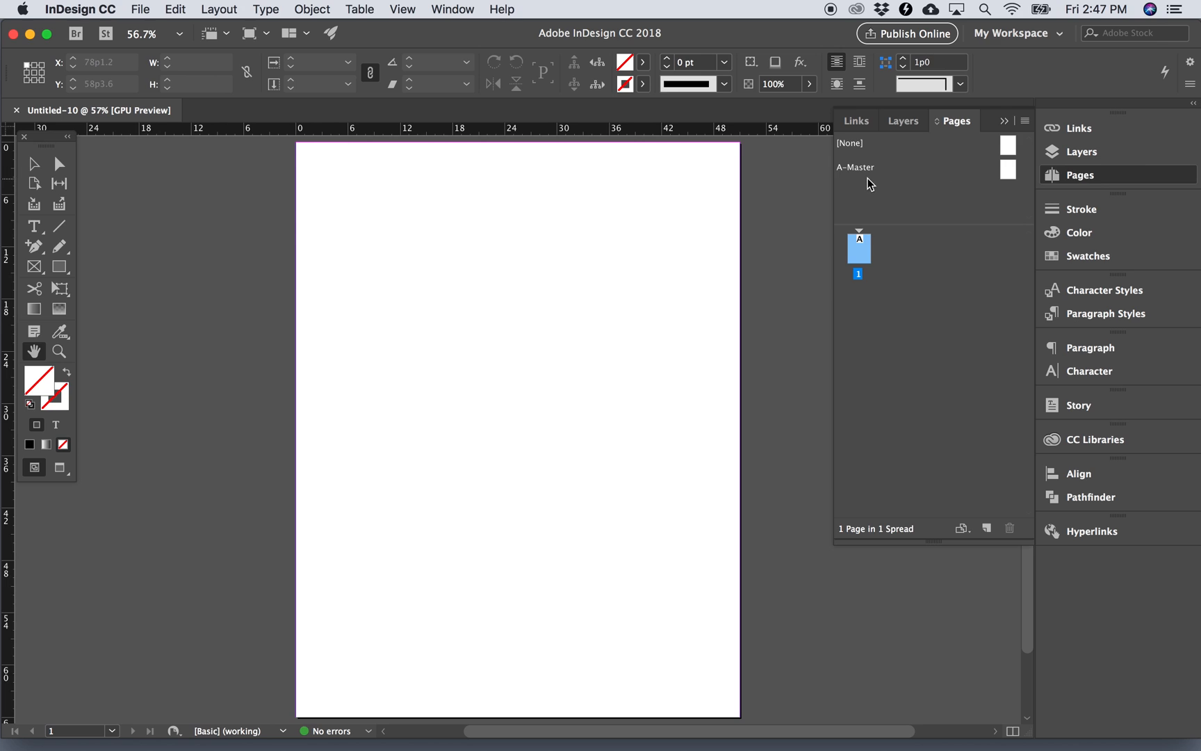
Step: Open the A-Master page for editing and set its margins to 3p0 on all sides using linked values
left_click(1007, 170)
double_click(1008, 171)
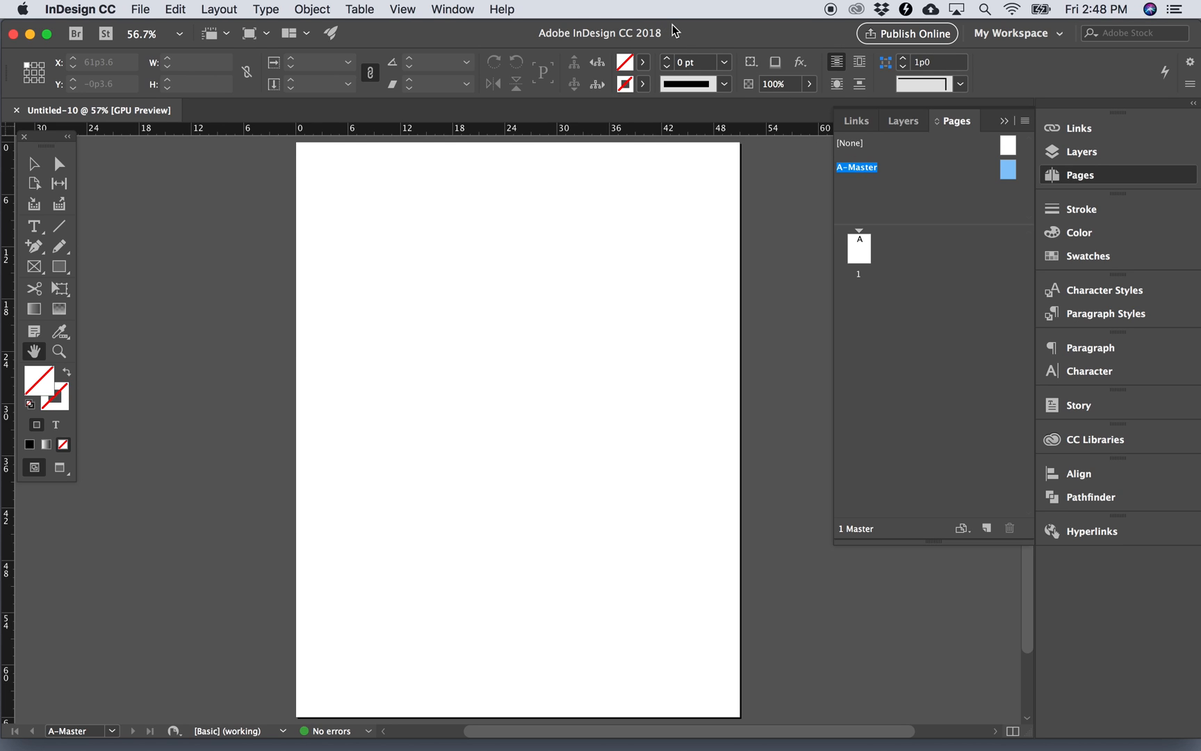
left_click(222, 12)
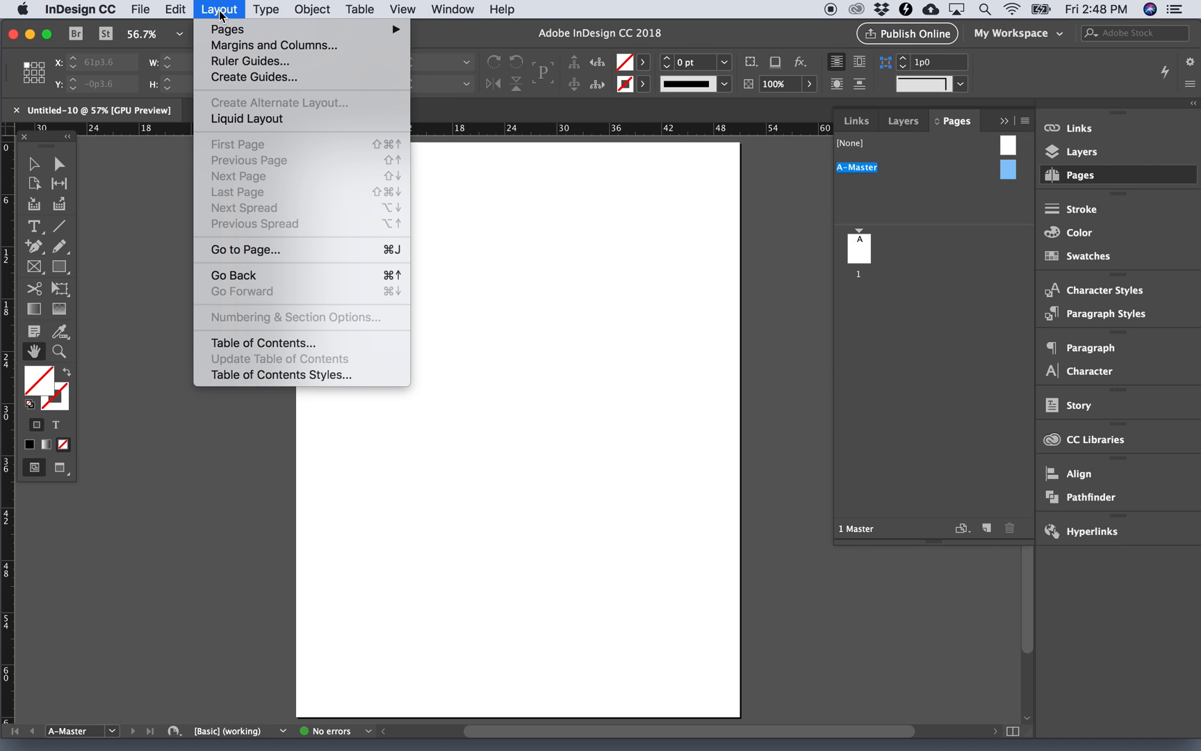
left_click(232, 50)
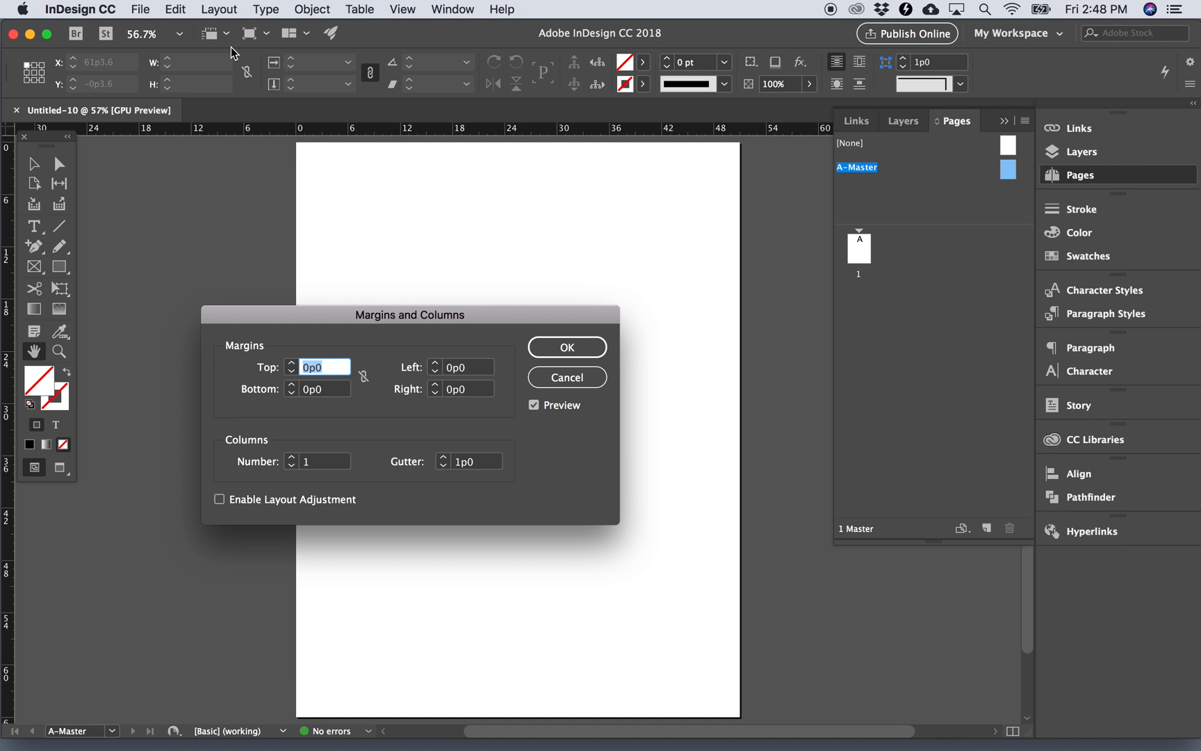
left_click(364, 380)
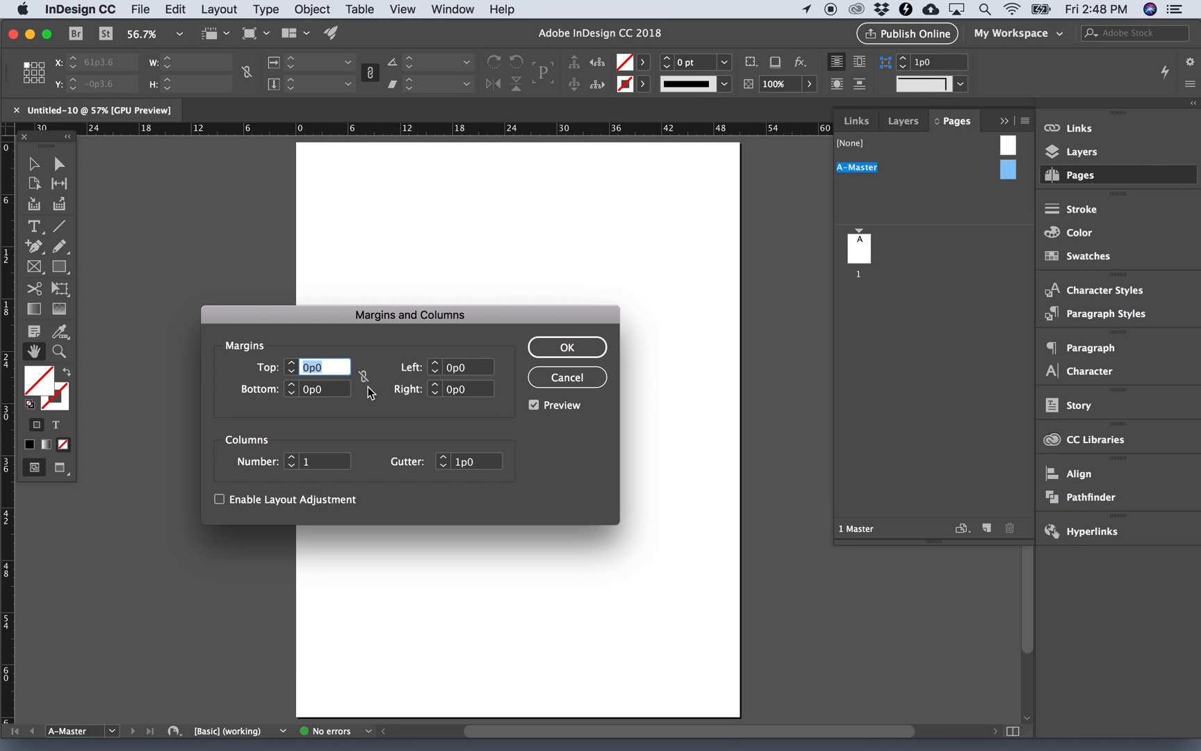
left_click(364, 379)
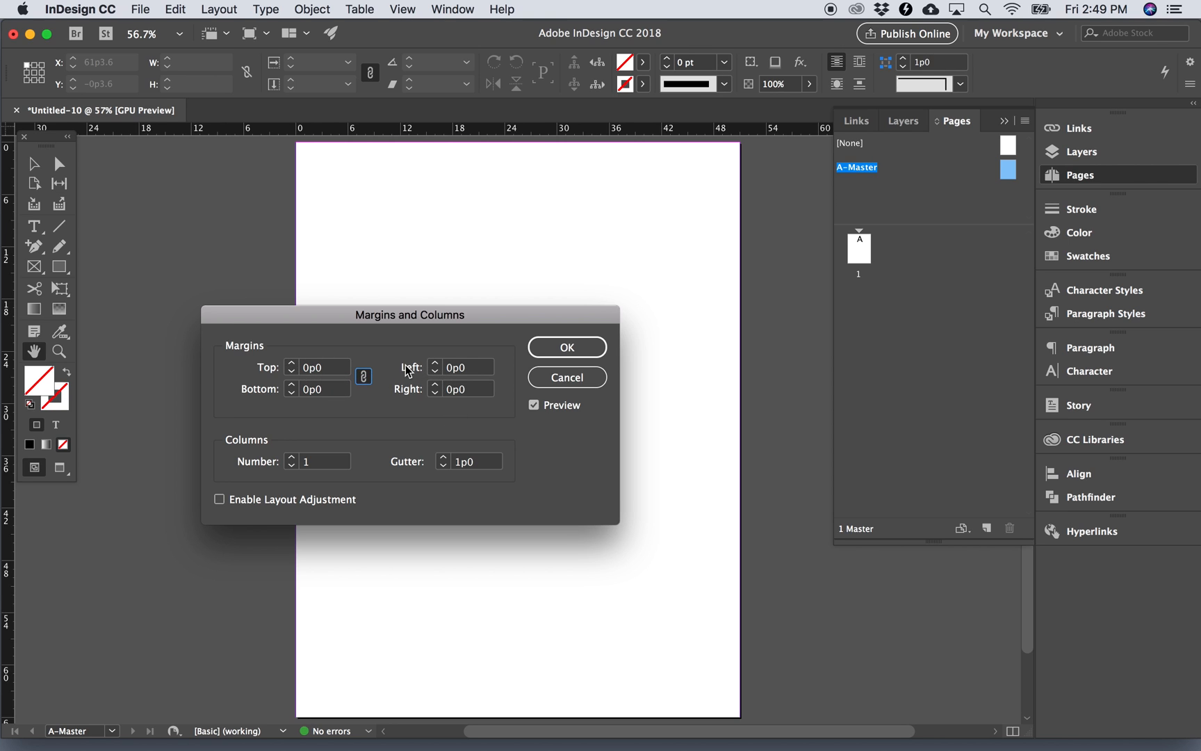
left_click(310, 369)
type("3")
key("Tab")
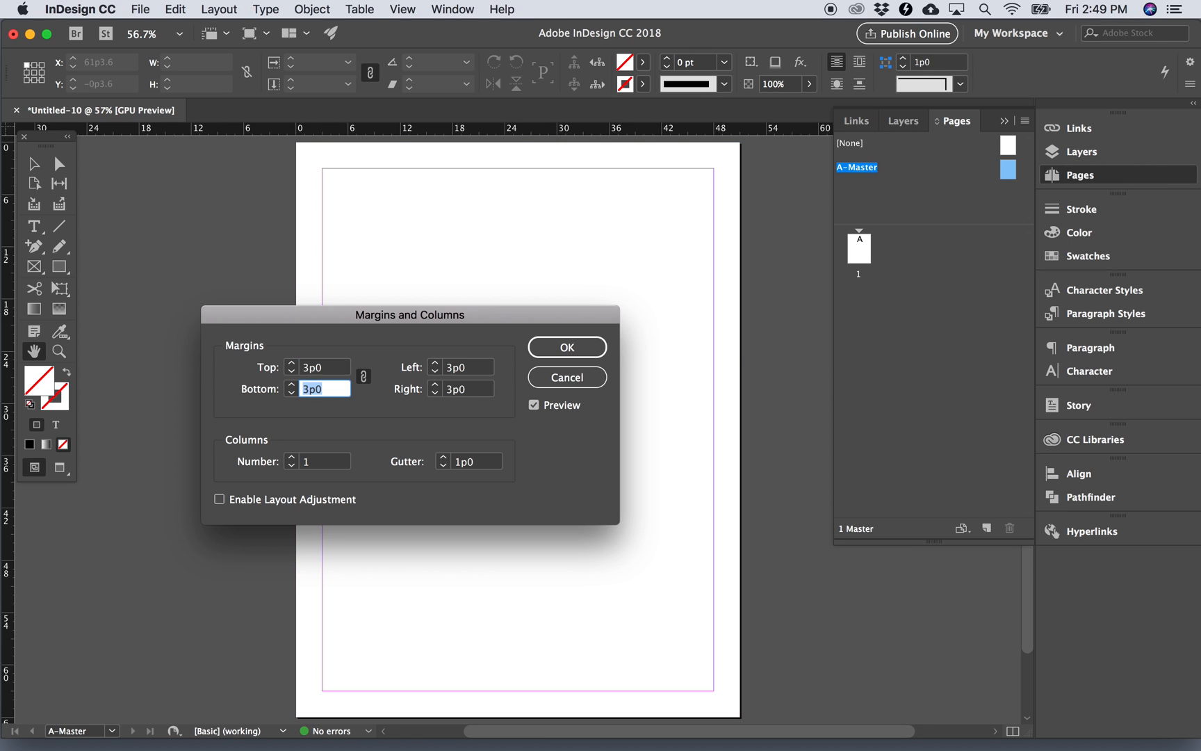
Step: Unlink the margin values and set only the bottom margin of A-Master to 6p0
left_click(362, 381)
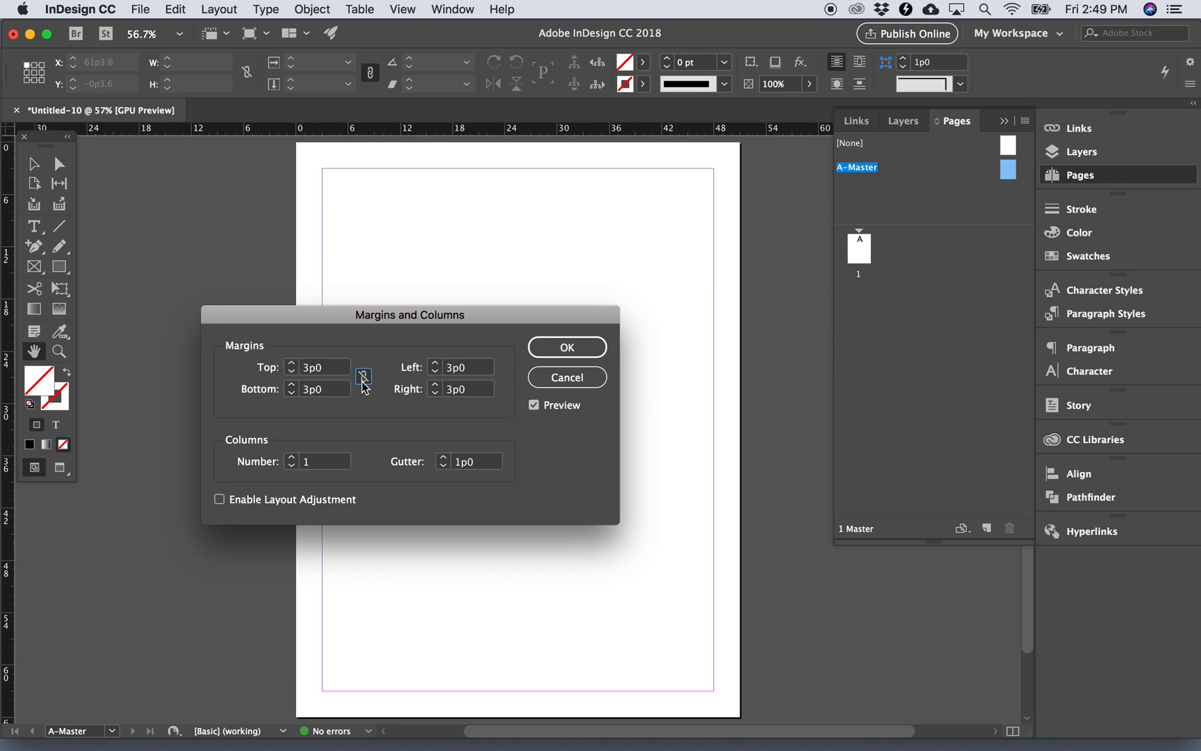
left_click(363, 383)
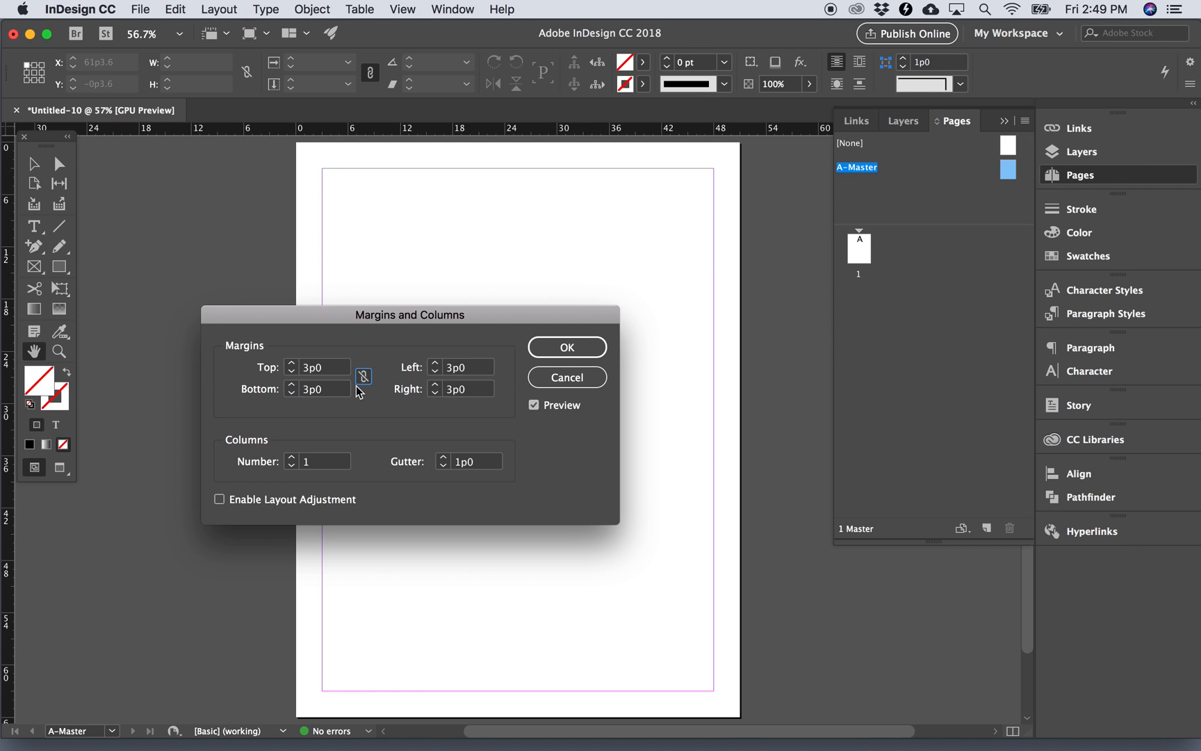
double_click(312, 392)
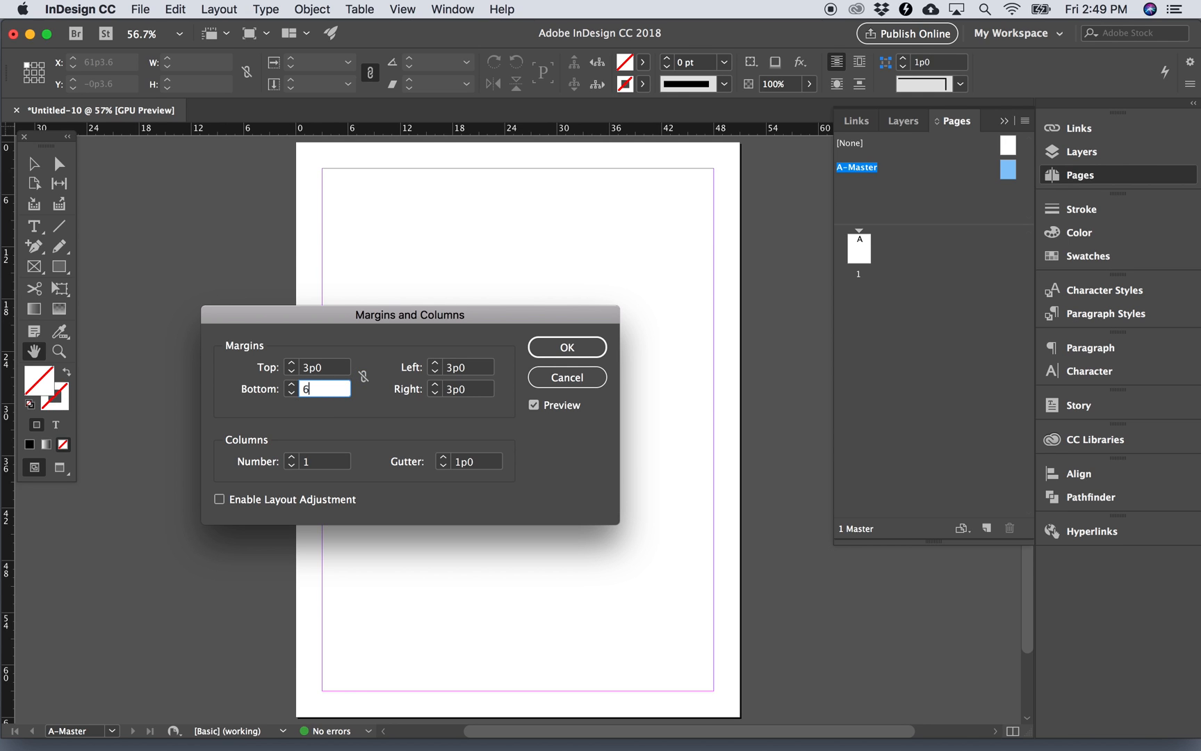
key("Tab")
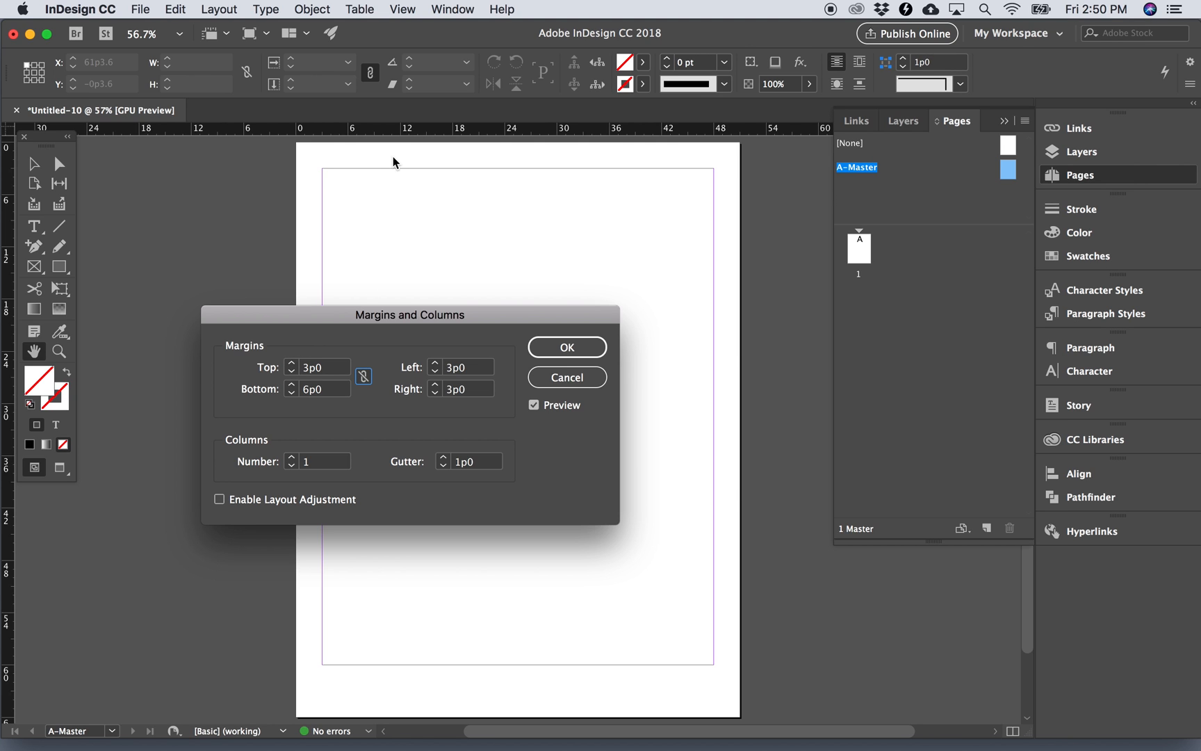
Step: Set the number of columns on the master page to 6
mouse_move(465, 709)
left_click(311, 462)
double_click(310, 461)
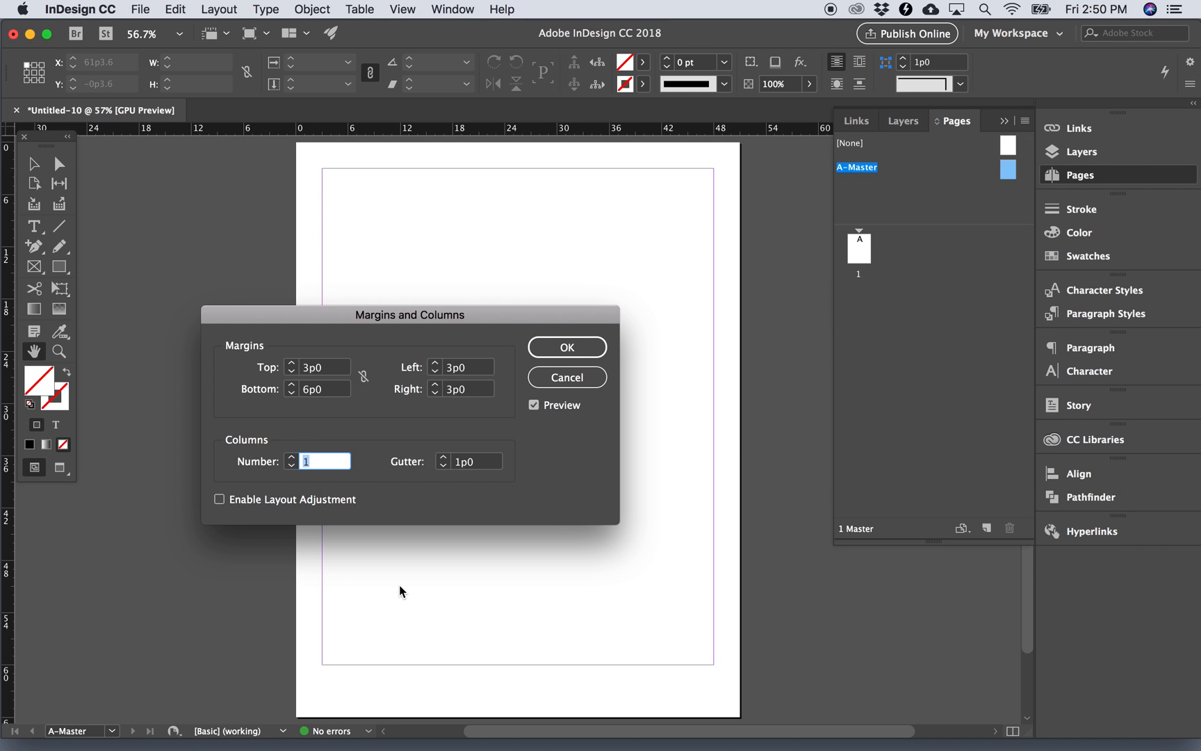
type("6")
Step: Try column counts stepwise up to 11 and return the number of columns to 6
left_click(292, 457)
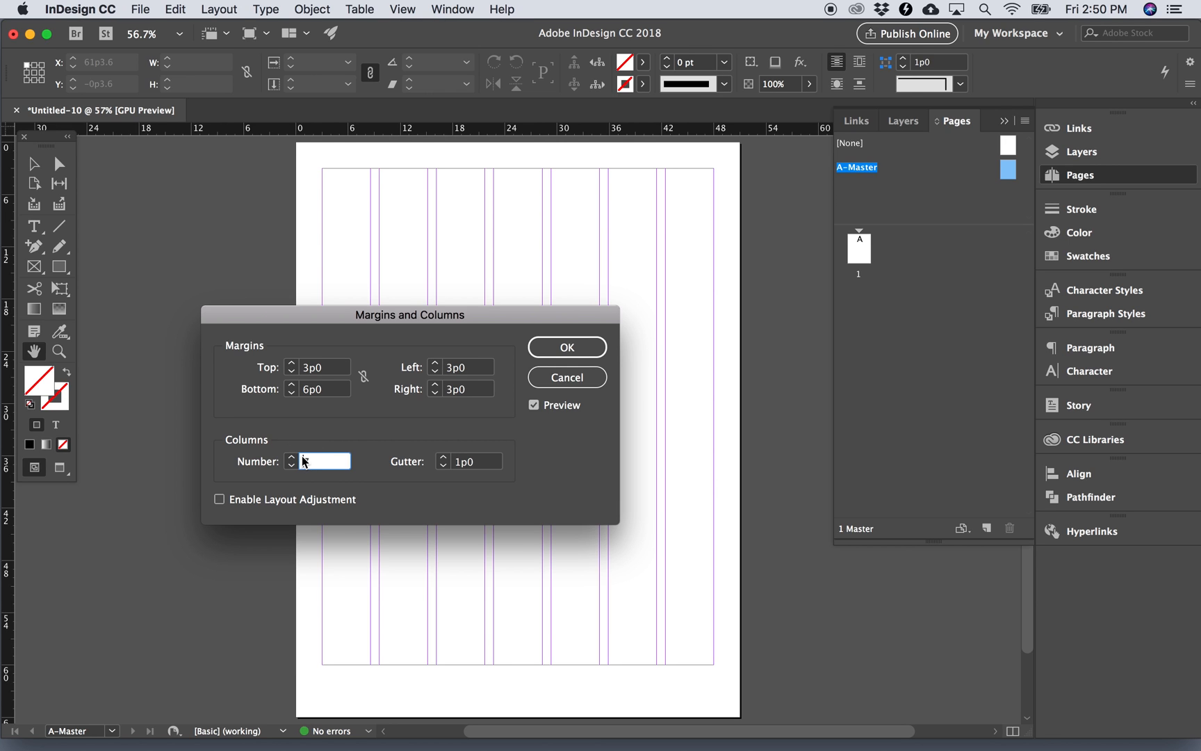
left_click(291, 457)
left_click(291, 456)
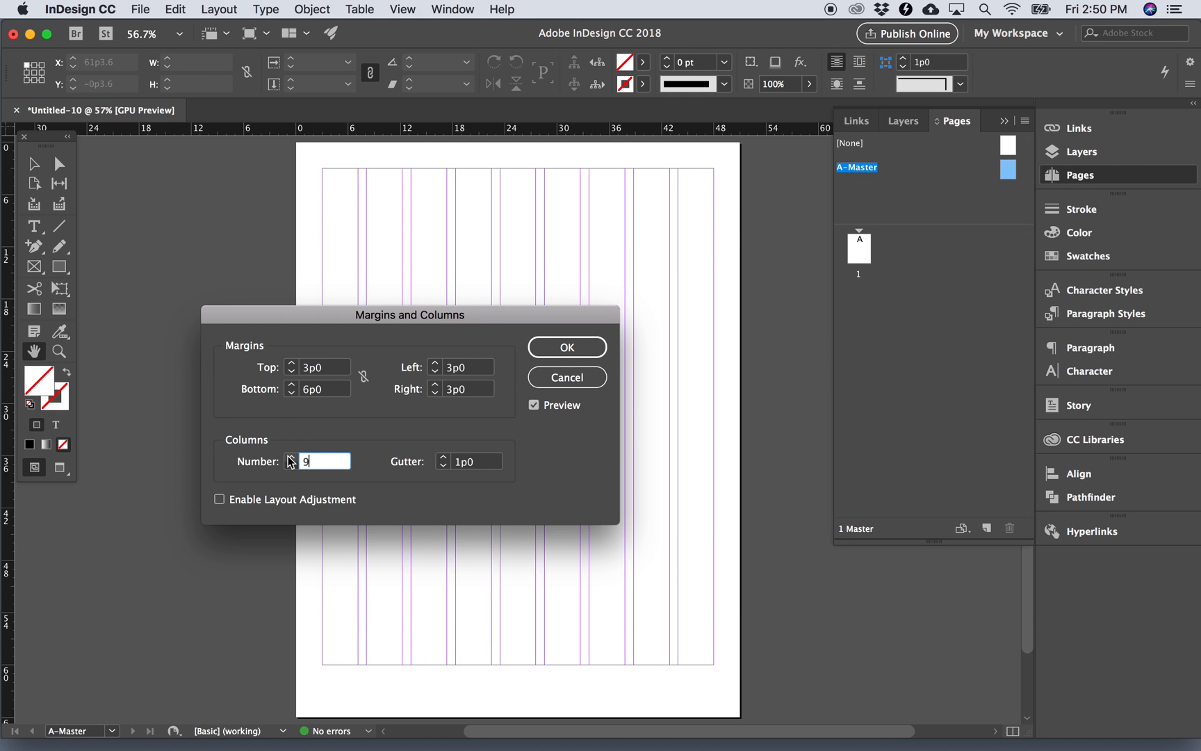
left_click(291, 457)
left_click(291, 457)
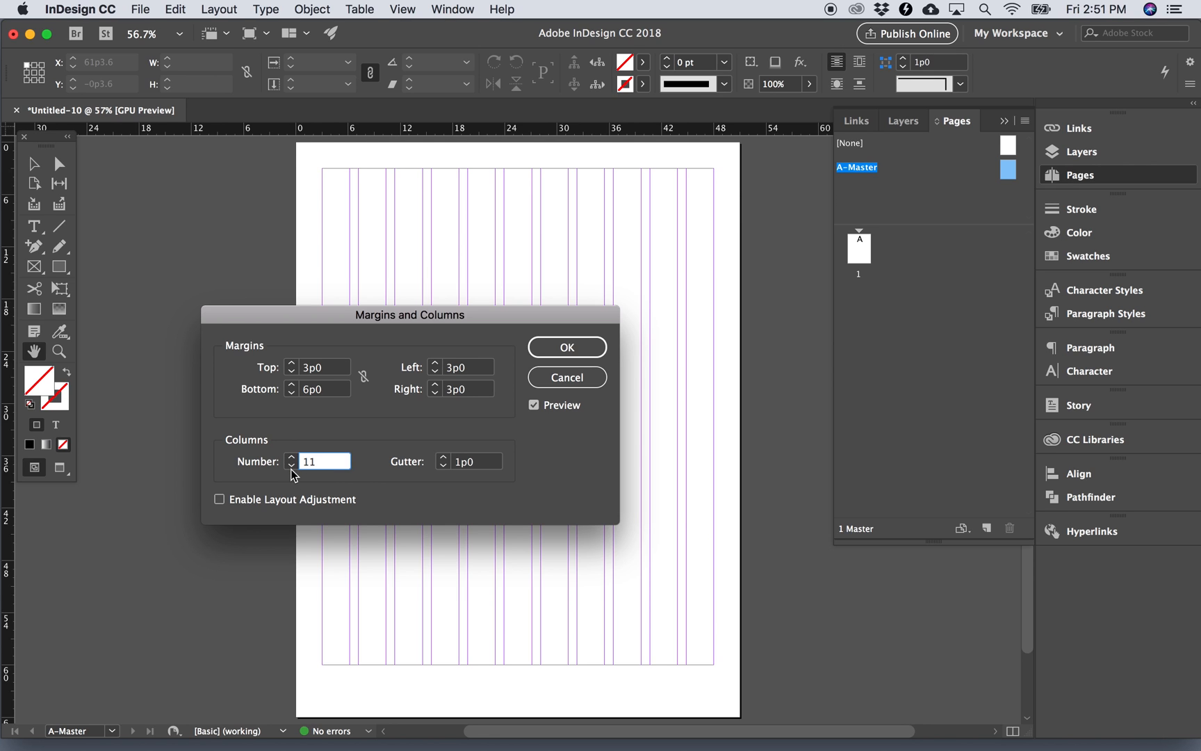
left_click(291, 466)
left_click(291, 466)
left_click(292, 466)
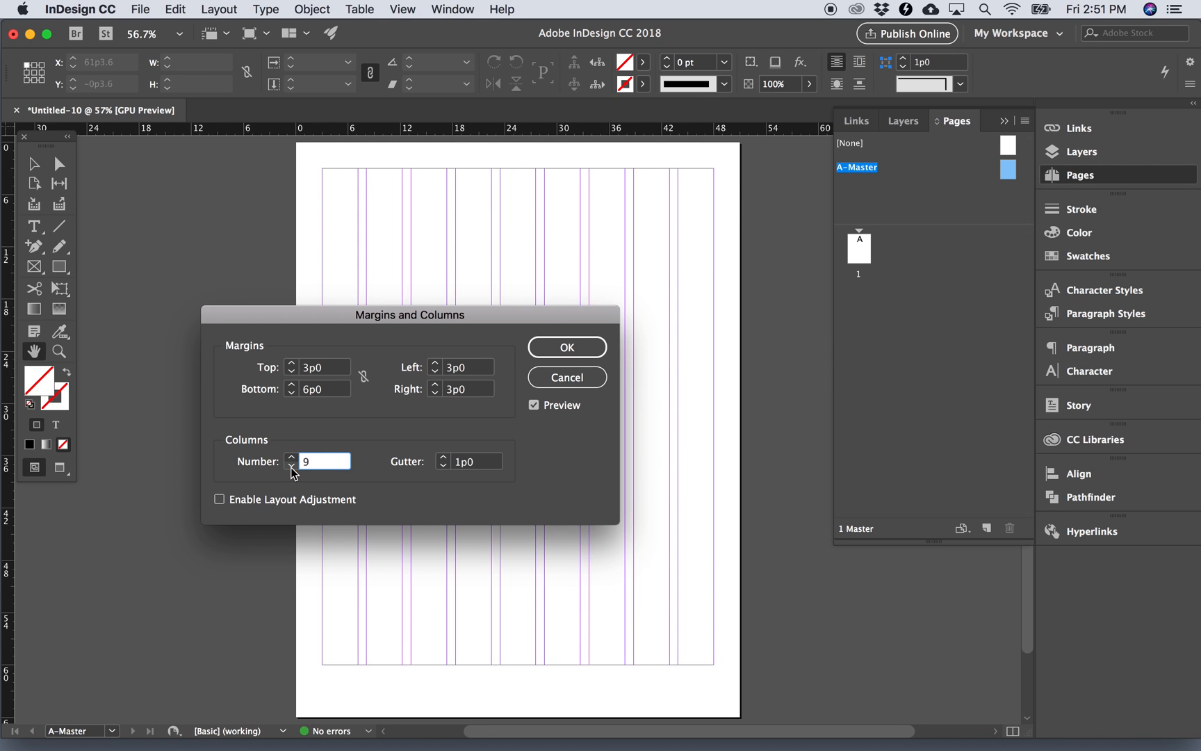
left_click(291, 466)
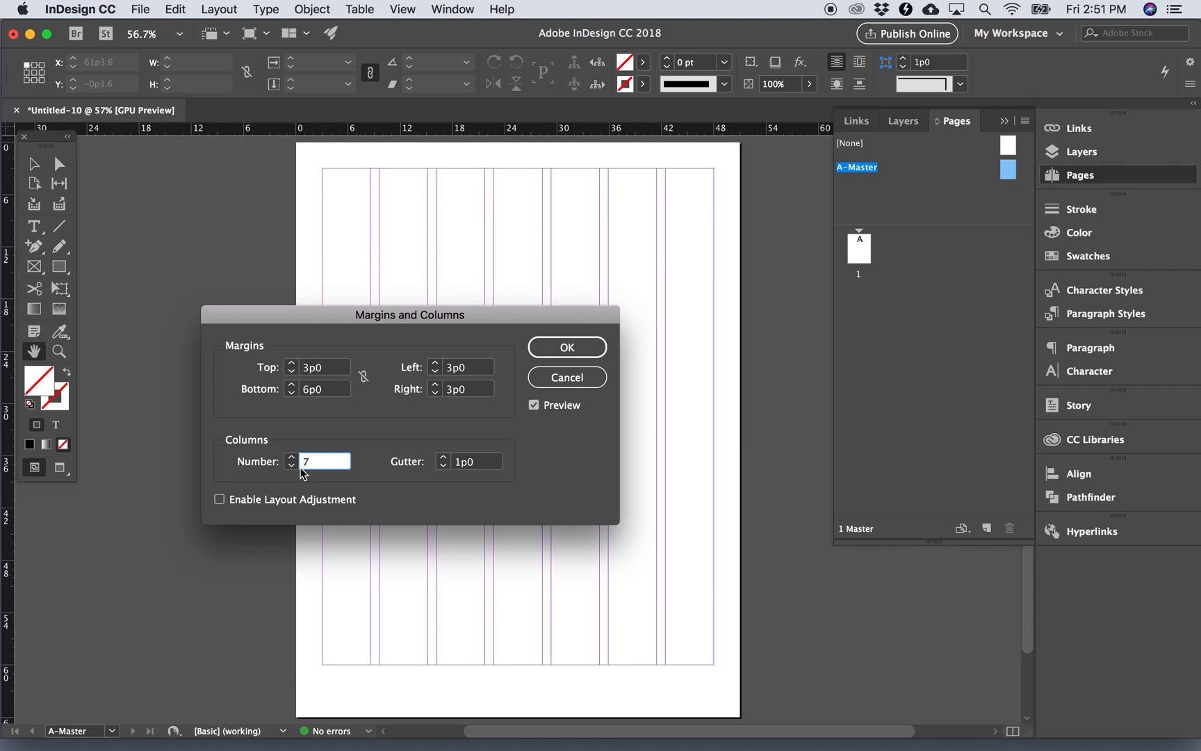
left_click(293, 465)
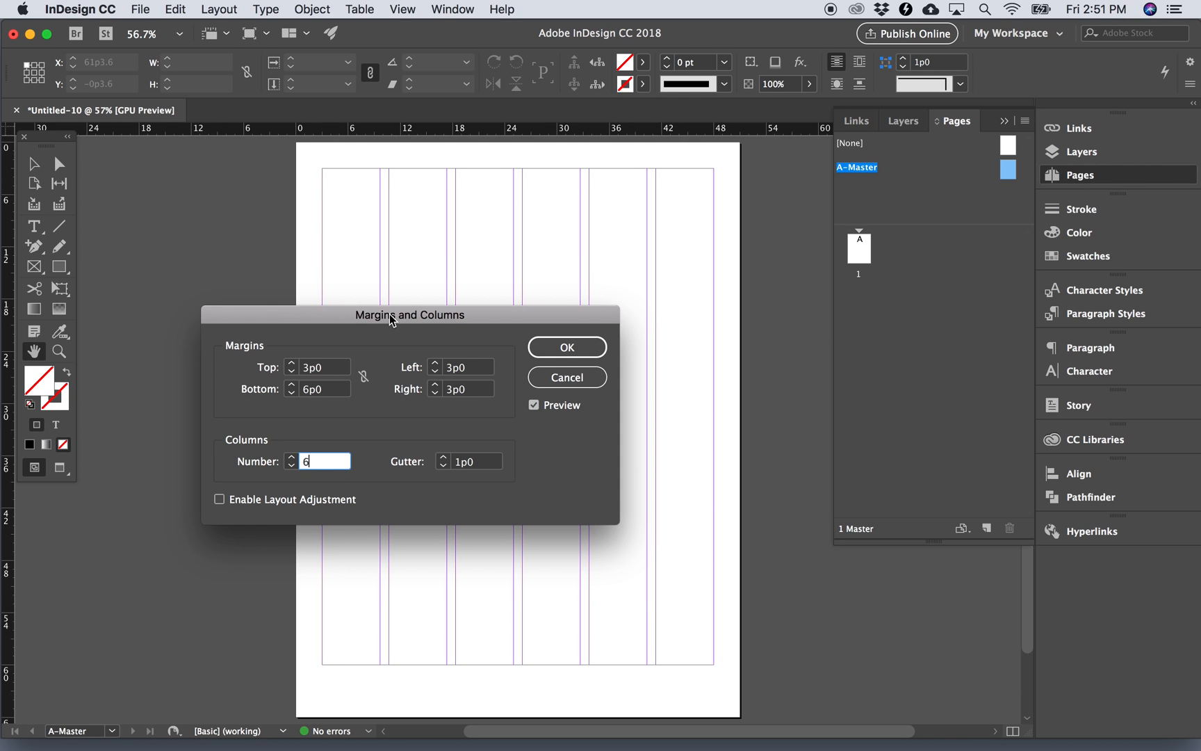
Step: Compare the master page with the preview off and on, and apply the margin and column settings
left_click_drag(392, 320, 405, 327)
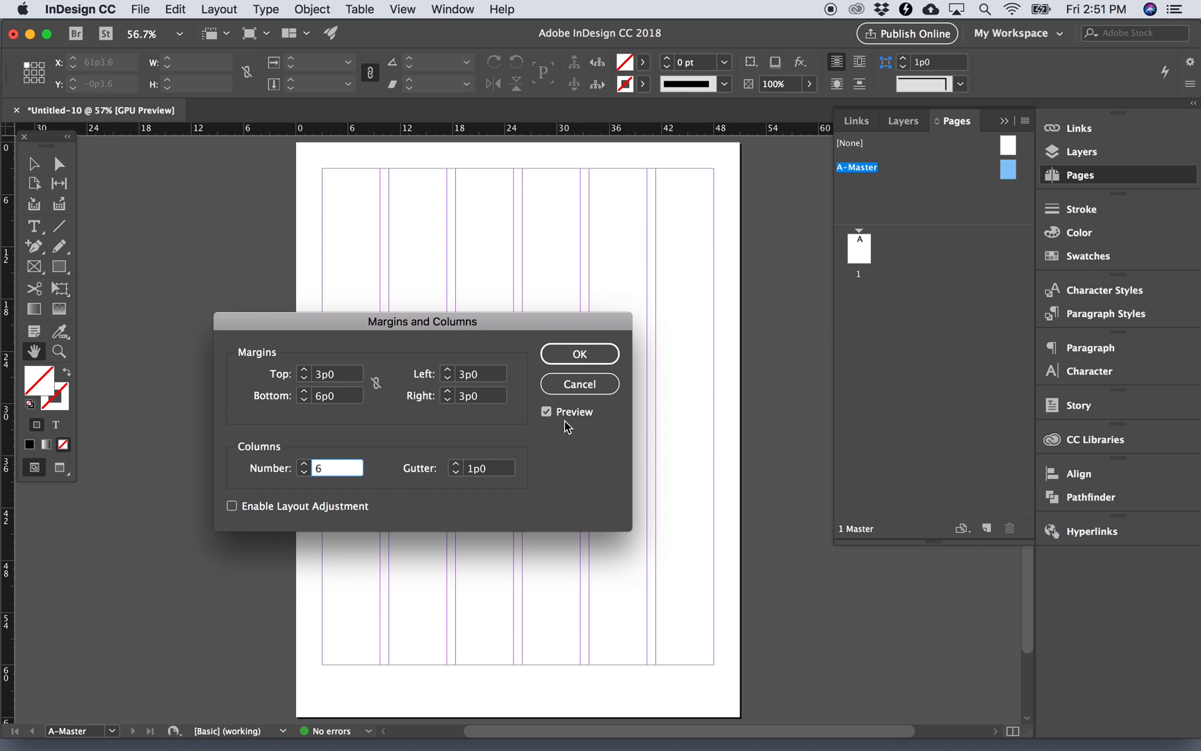
left_click(546, 411)
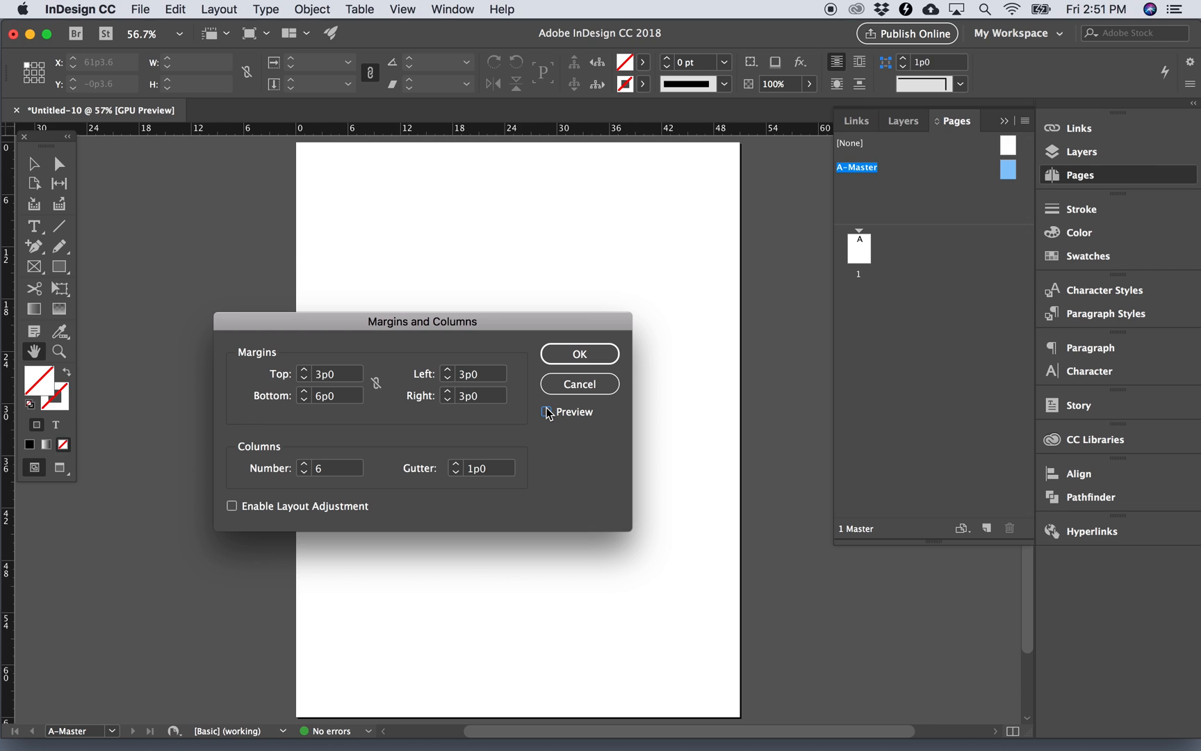
left_click(547, 411)
left_click(546, 411)
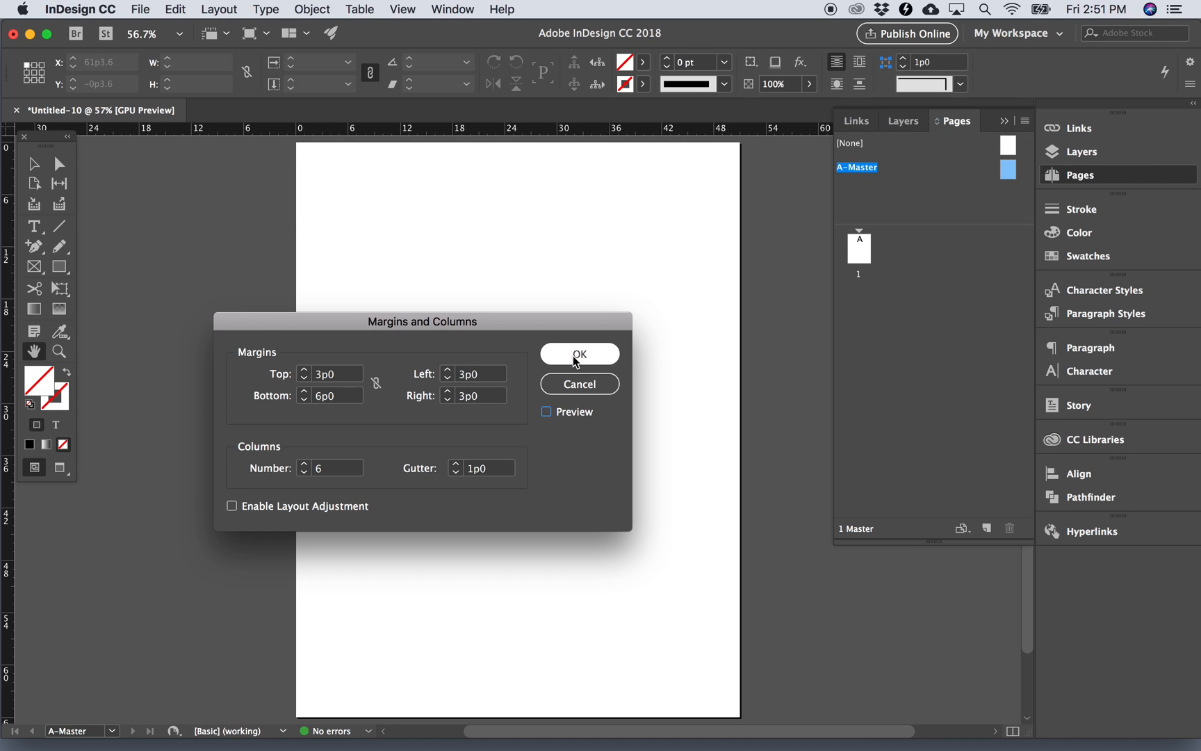
left_click(547, 412)
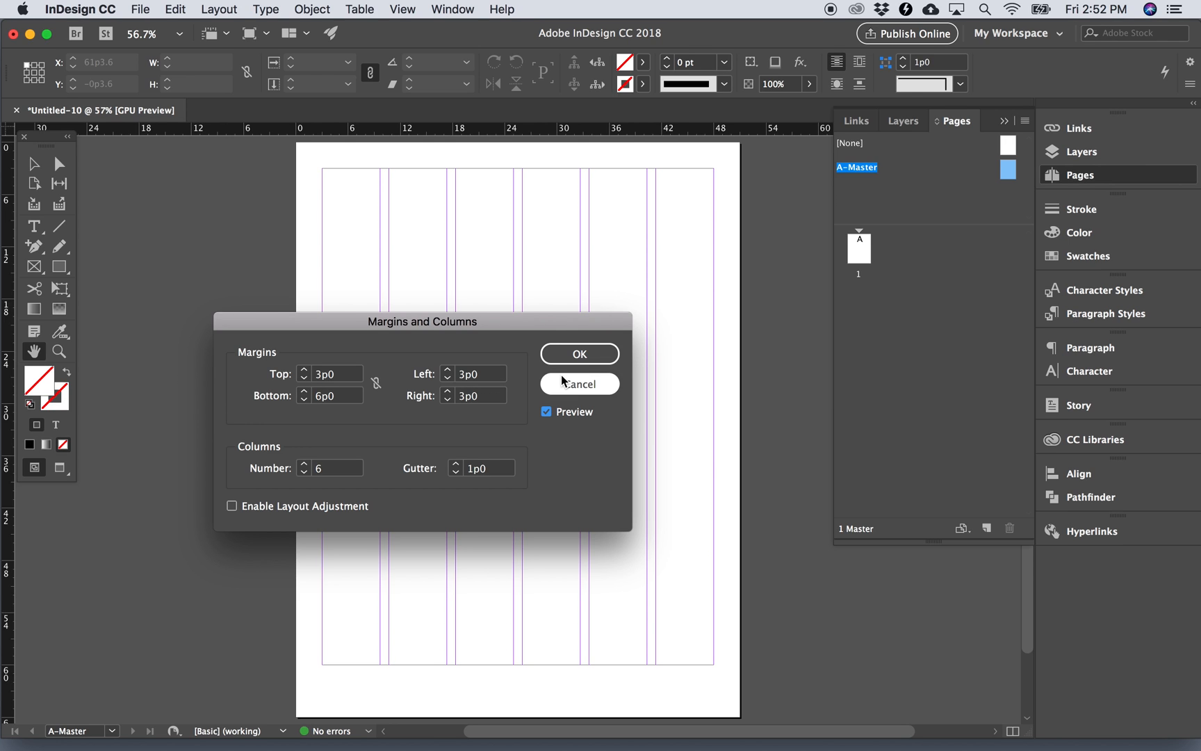
left_click(564, 351)
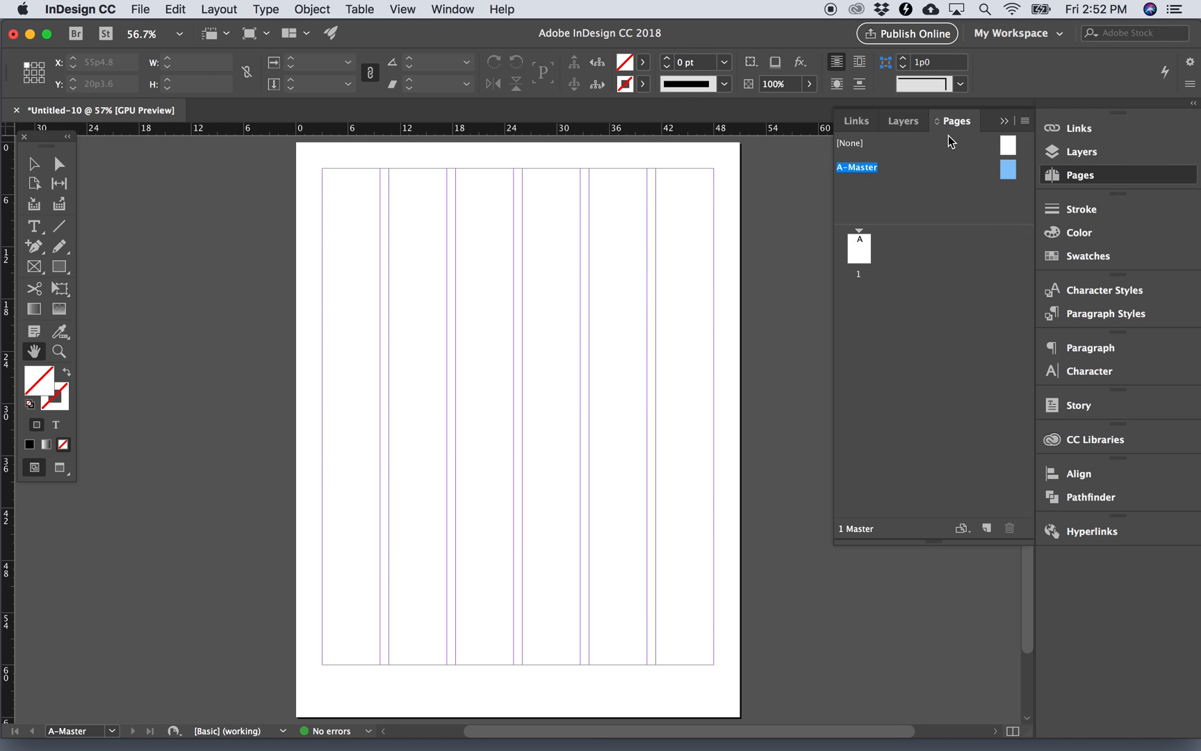
Step: Create a new one-page Letter master with prefix B and name Master, based on no other master
left_click(1026, 121)
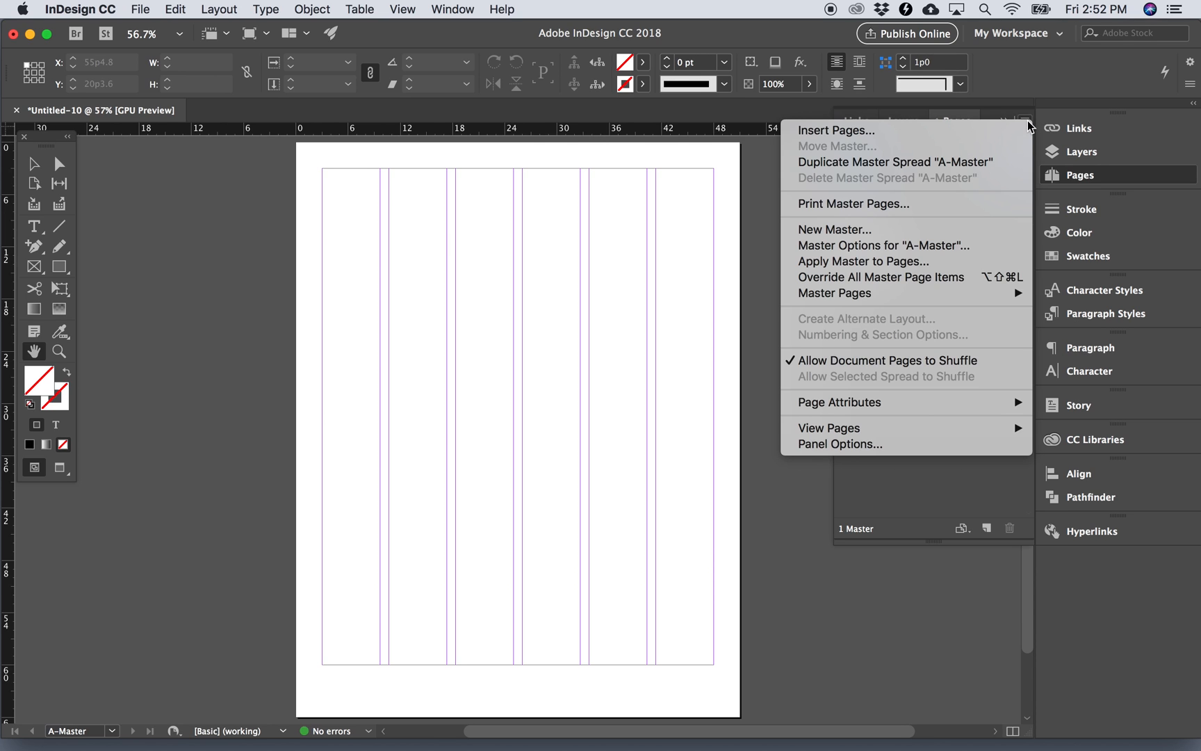
left_click(928, 230)
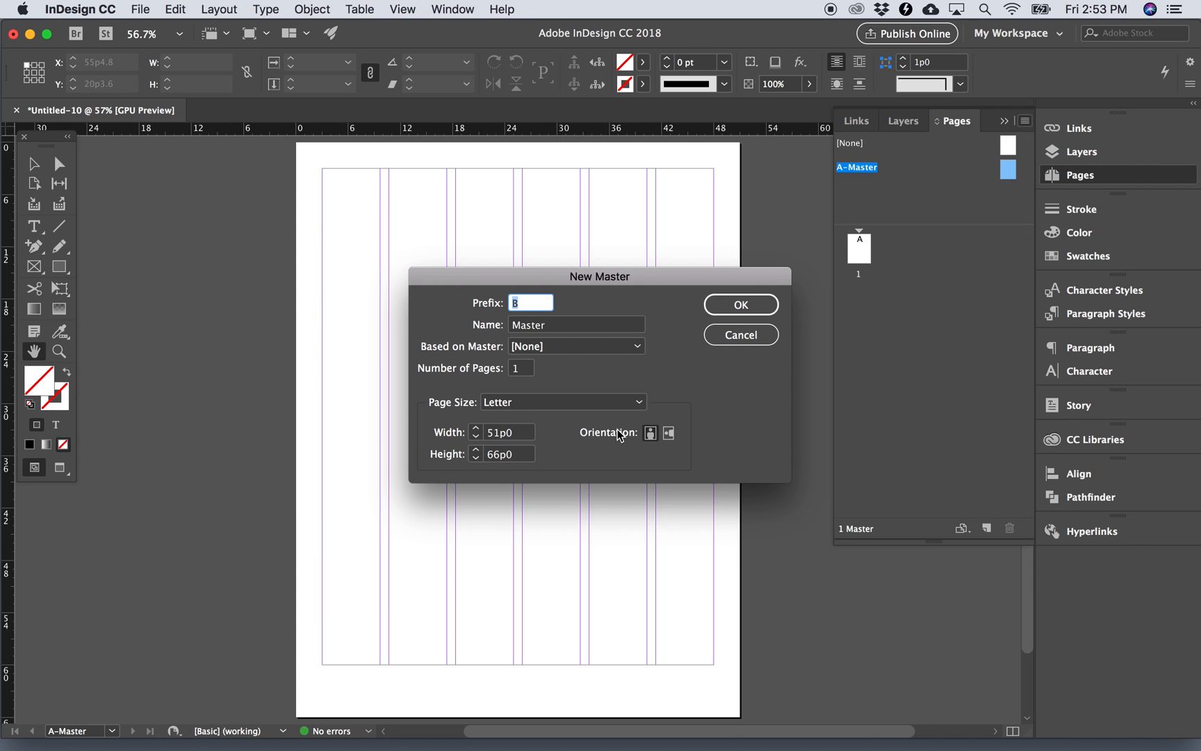
left_click(726, 304)
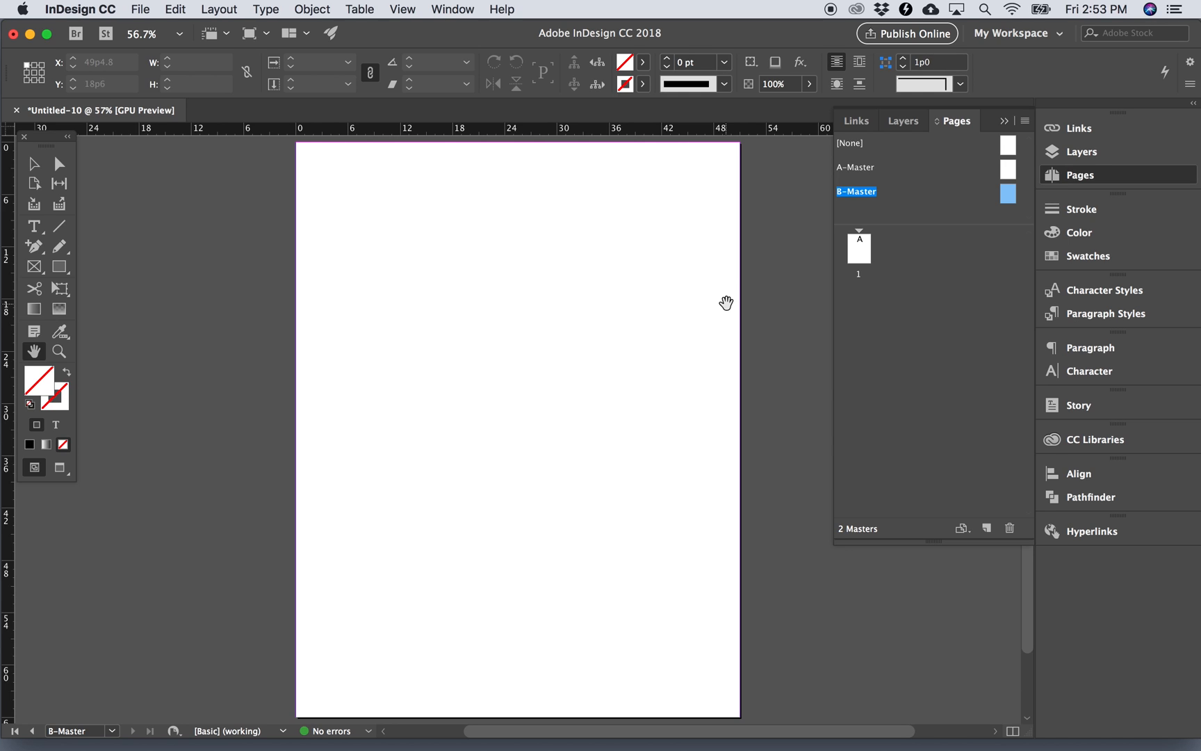
Step: Set the top margin of B-Master to 3p0 and its bottom margin to 6p0
left_click(220, 7)
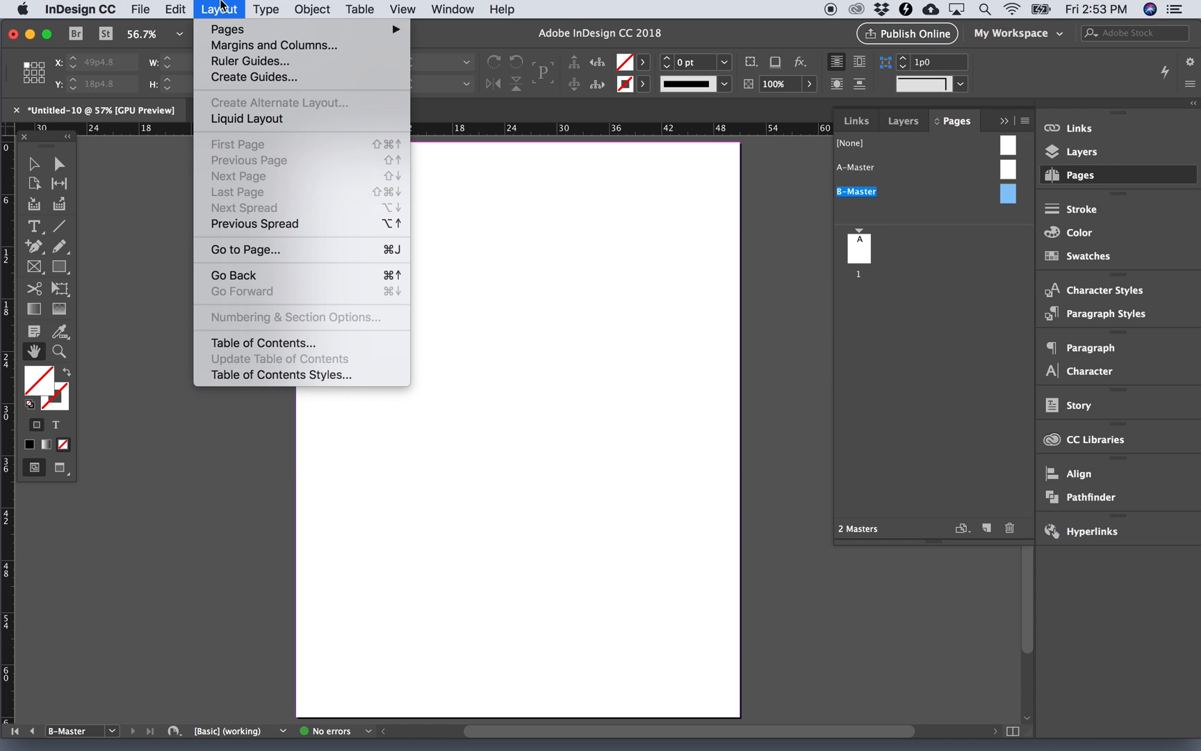
left_click(230, 51)
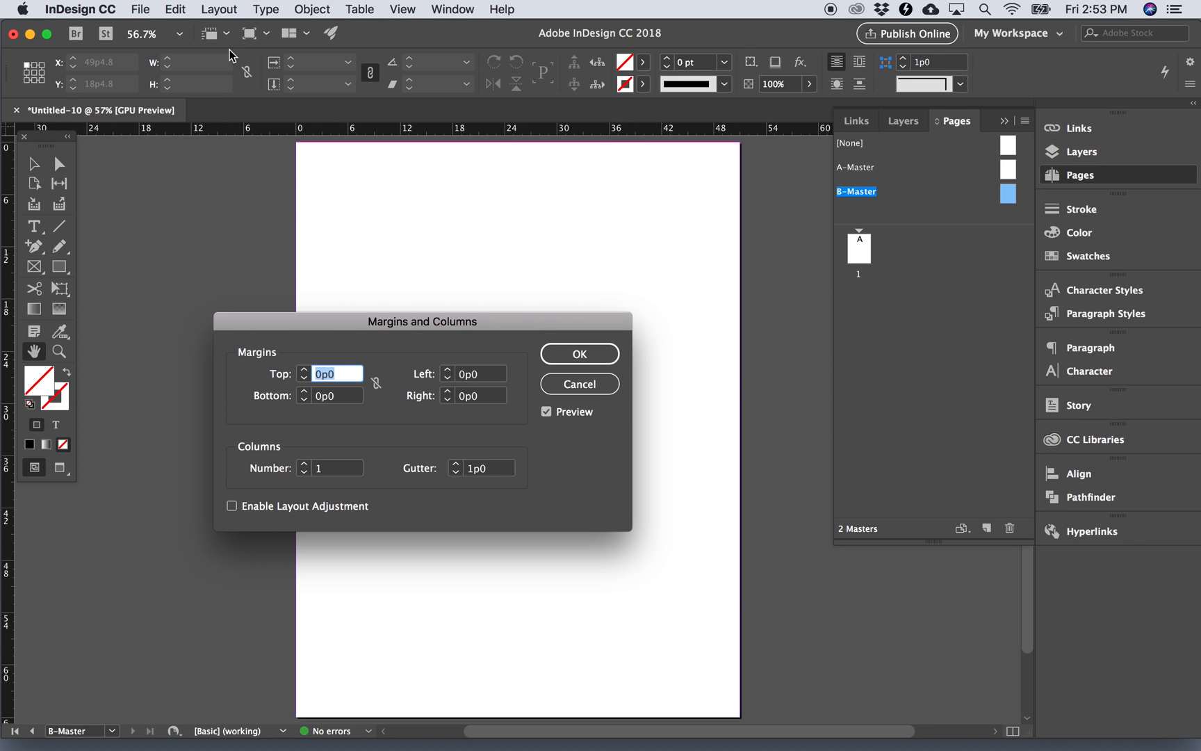
type("3")
key("Tab")
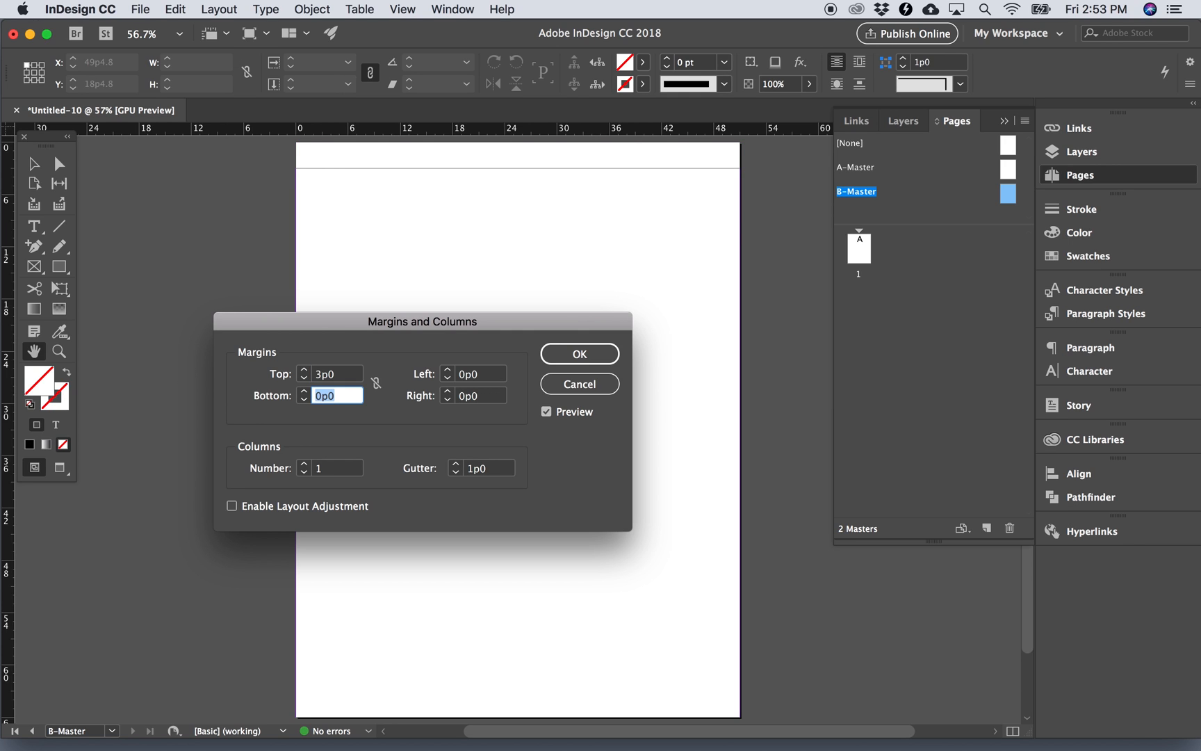
type("6")
key("Tab")
key("Tab")
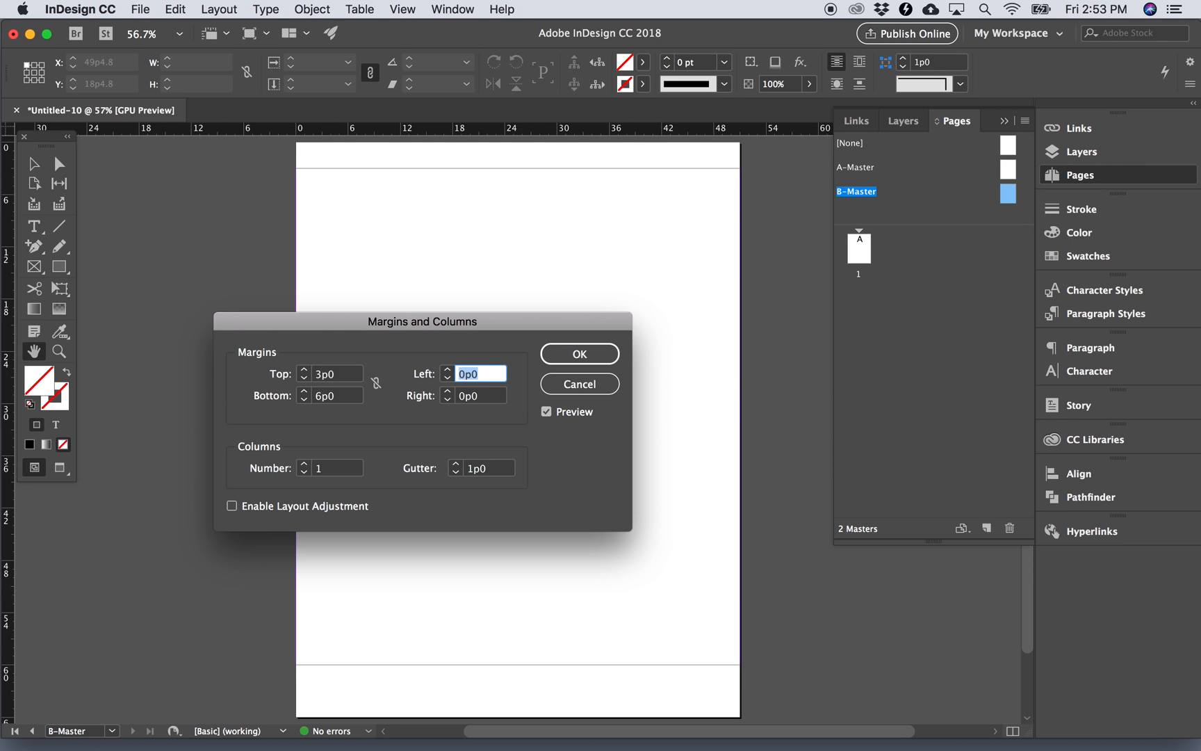
Step: Set the left and right margins of B-Master to 3p0 and apply the margin settings
type("4")
key("BackSpace")
type("3")
key("Tab")
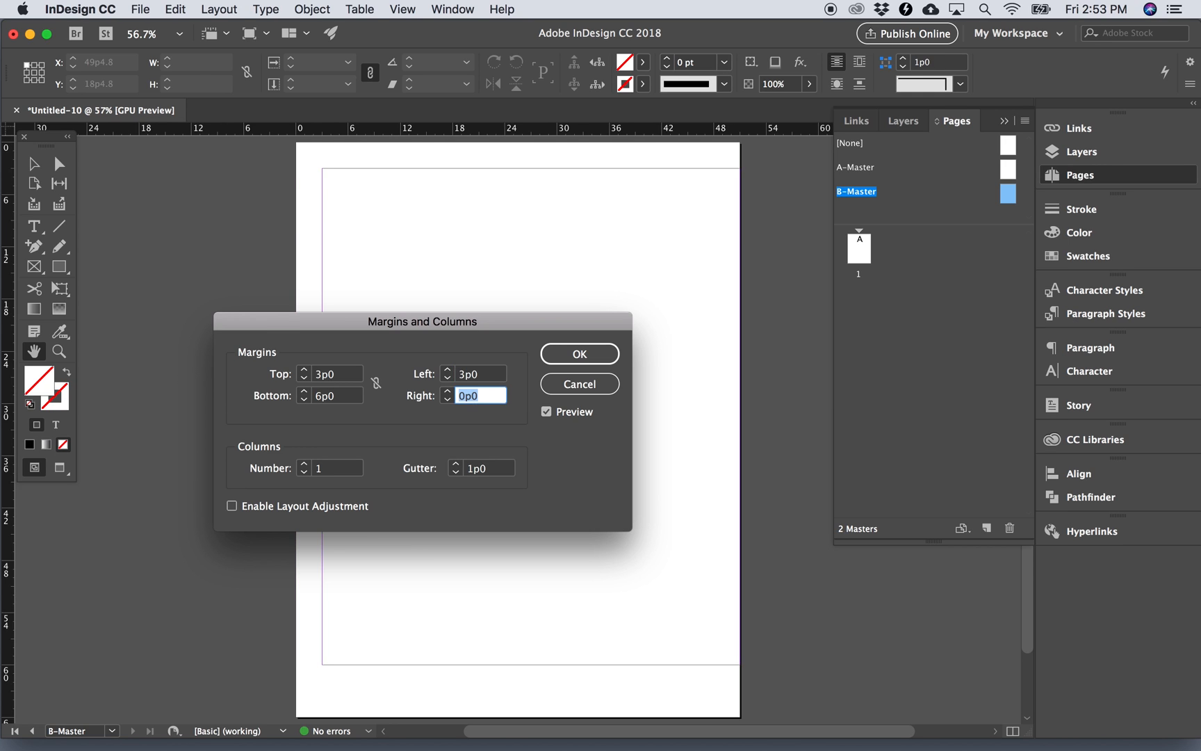
key("Tab")
key("Tab")
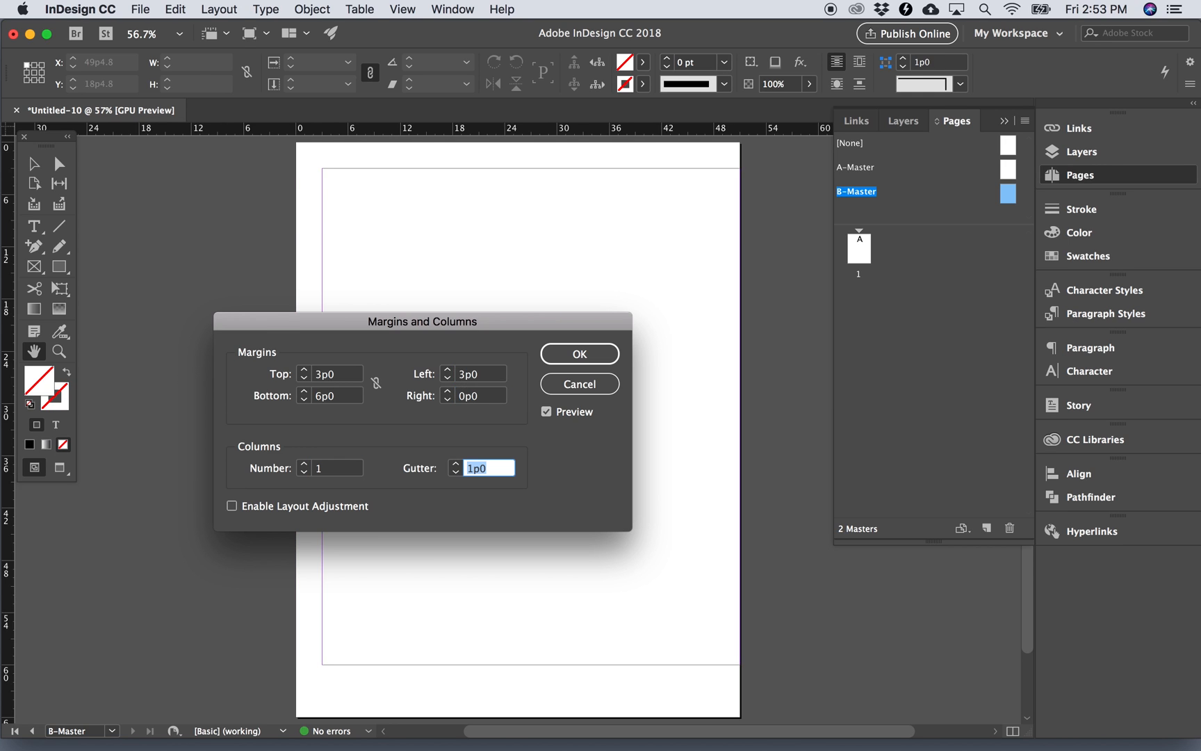
left_click(469, 397)
double_click(470, 401)
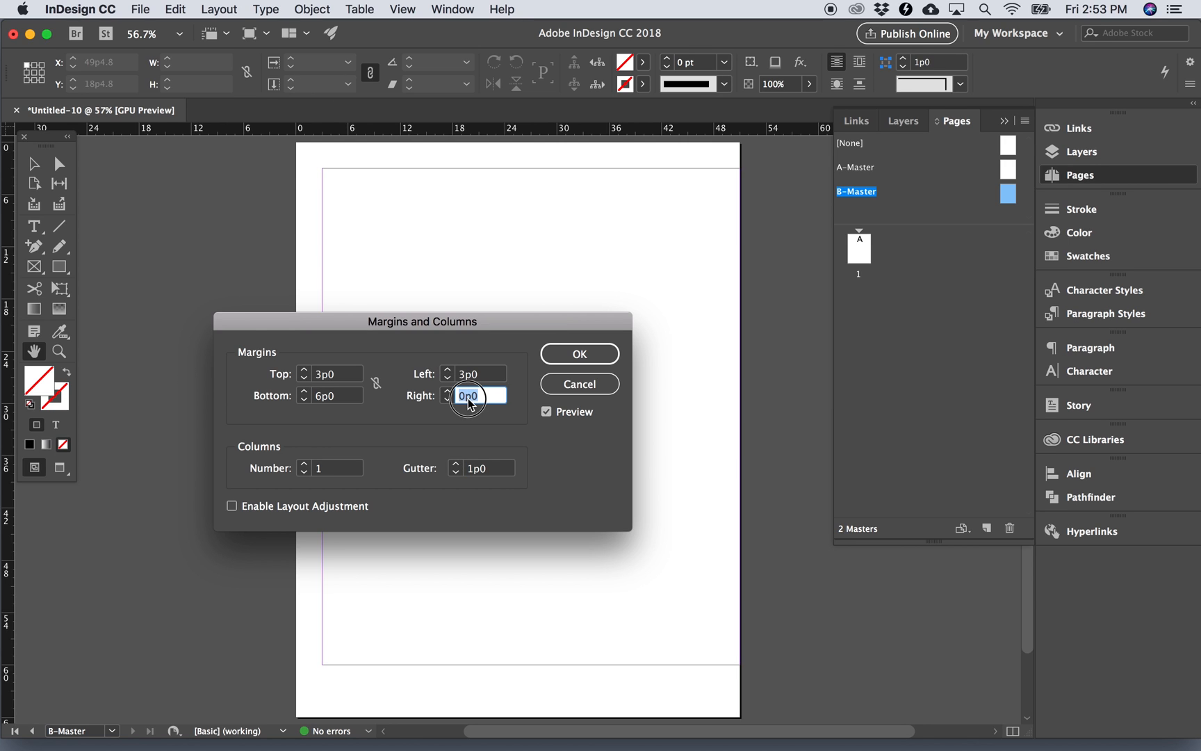
type("3")
key("Tab")
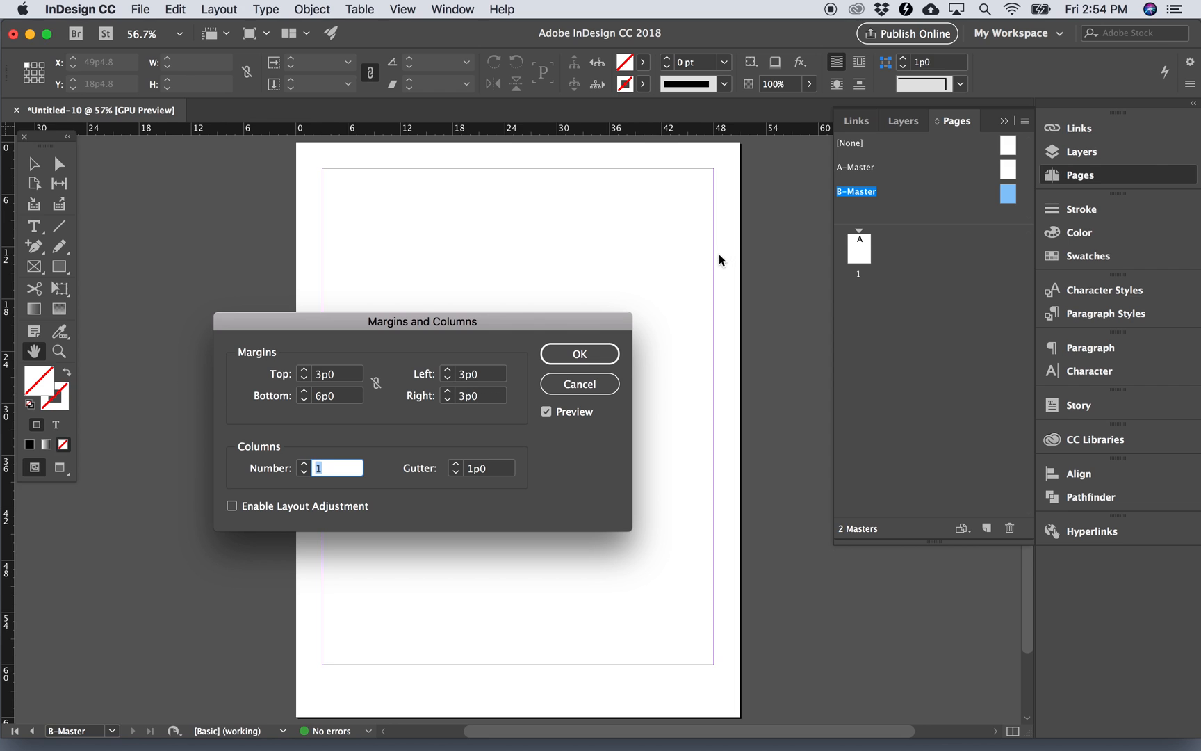
left_click(579, 359)
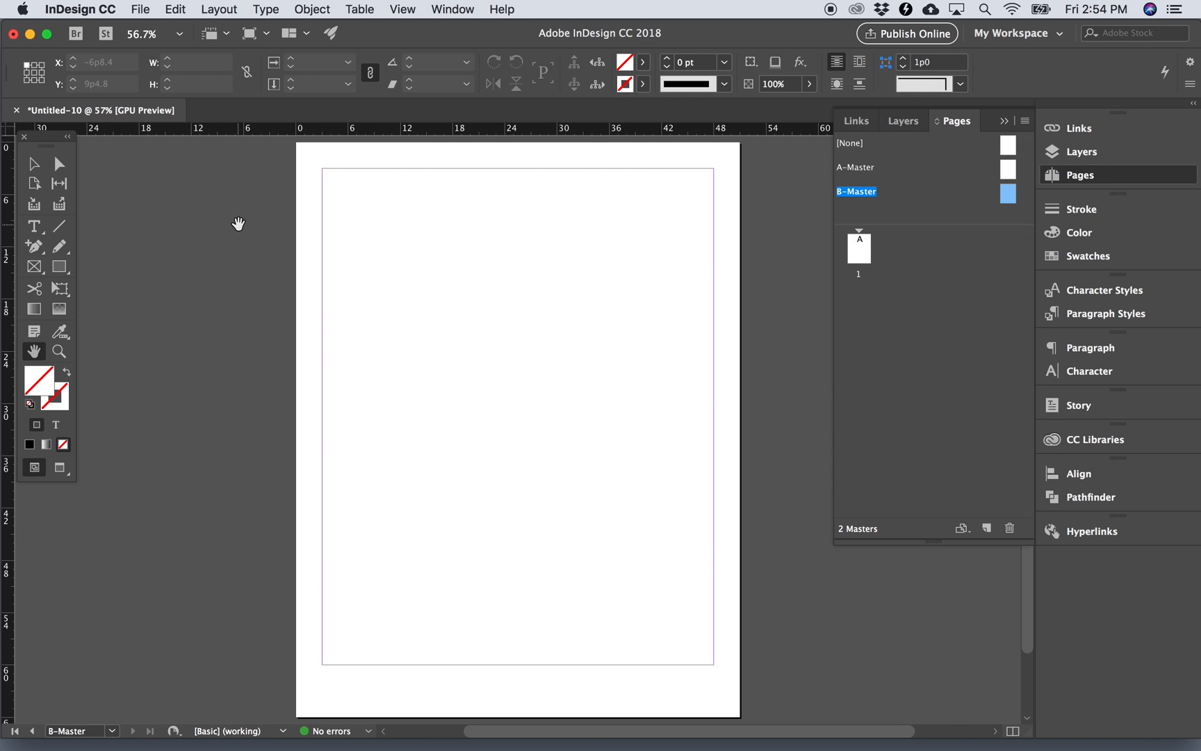
Step: Create guides on B-Master with the number of rows set to 10
left_click(218, 10)
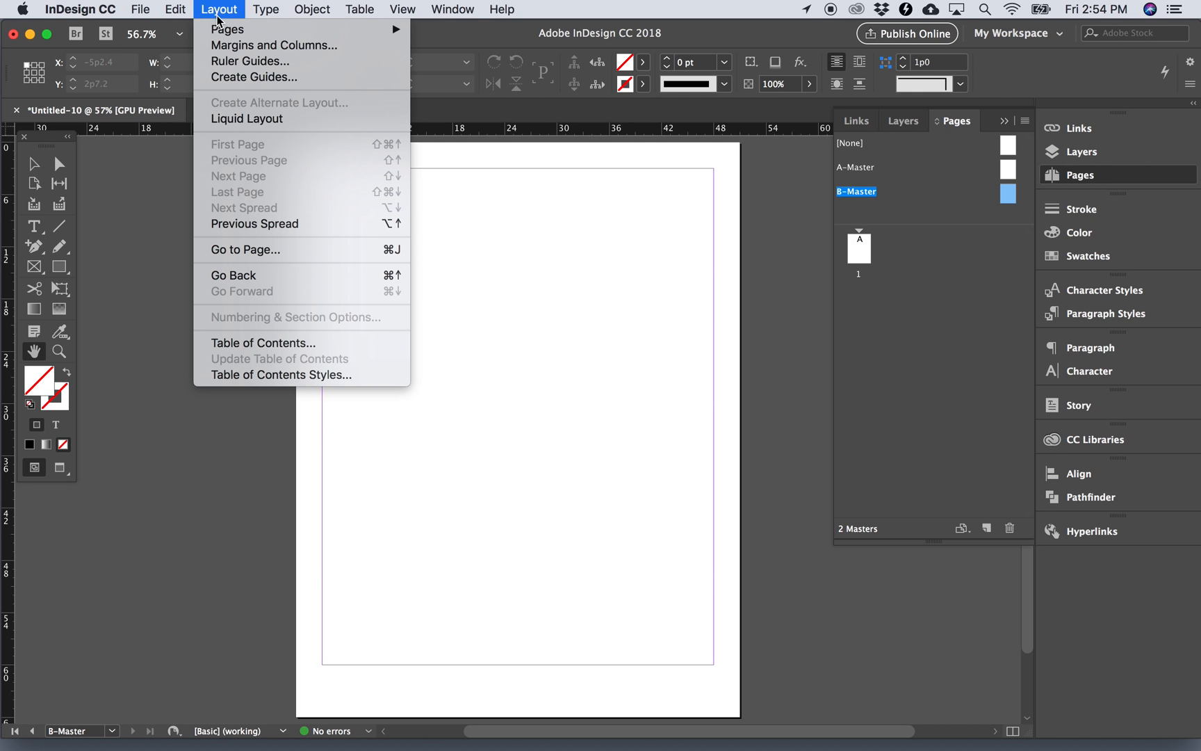
left_click(233, 78)
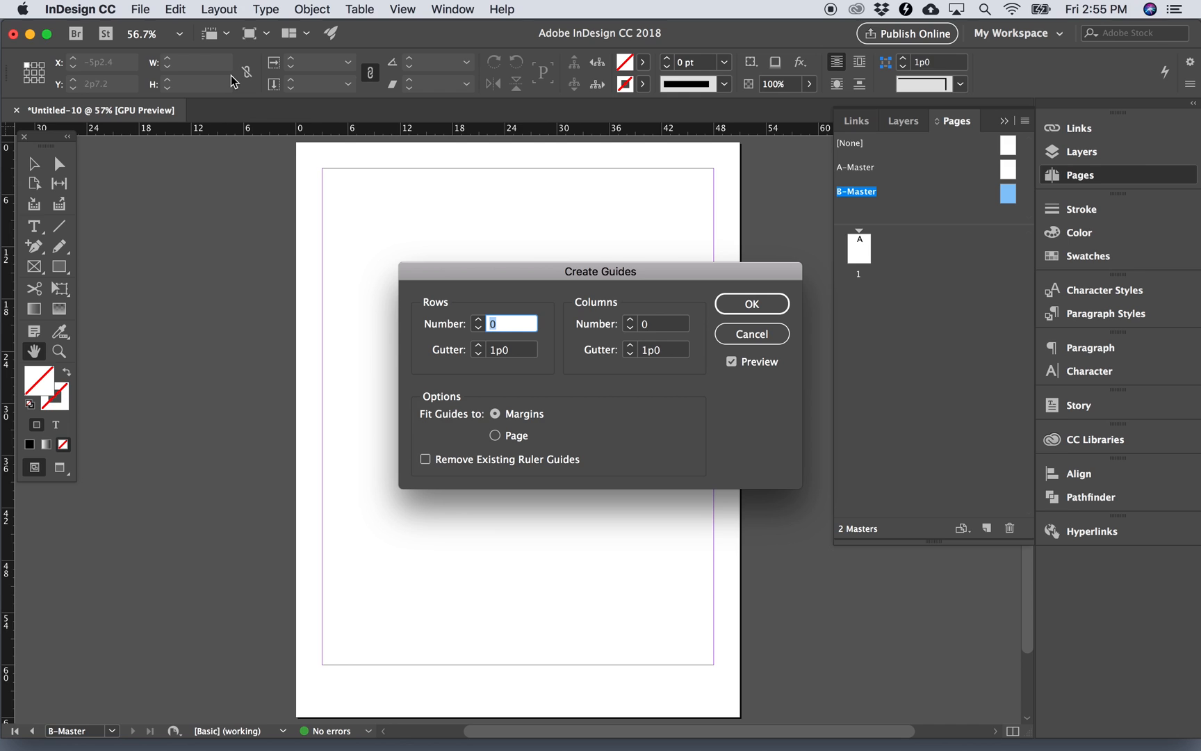
type("10")
key("Tab")
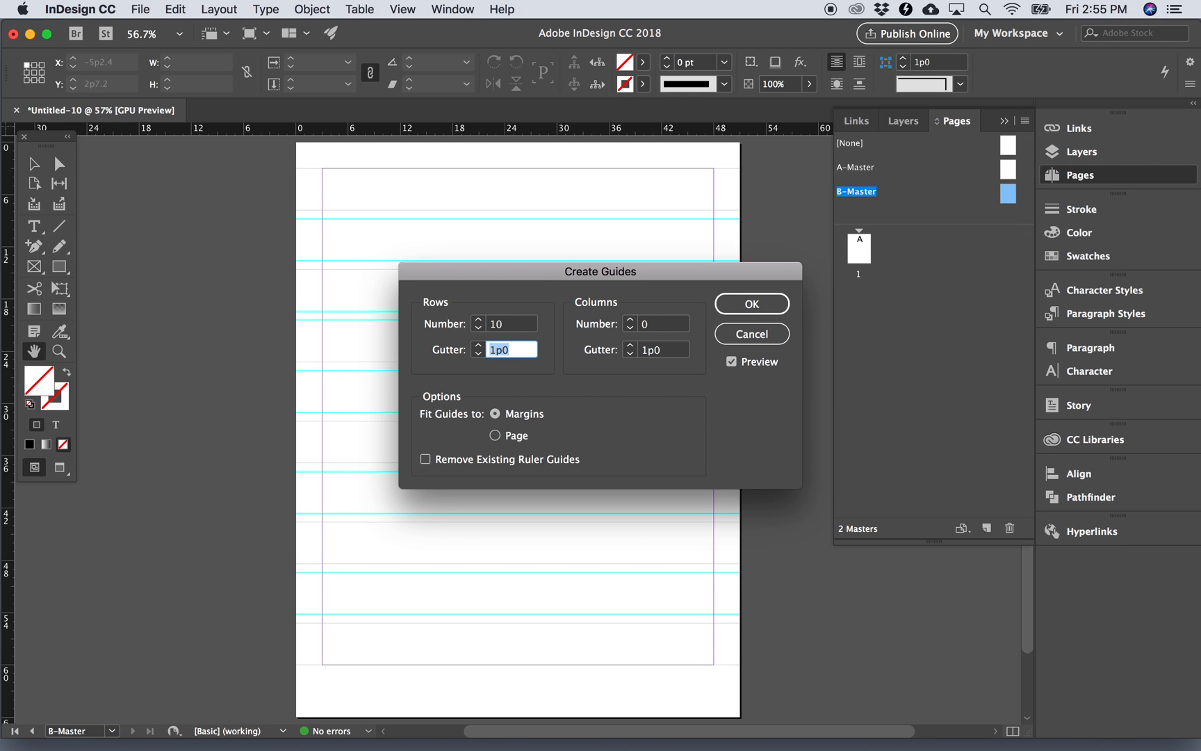